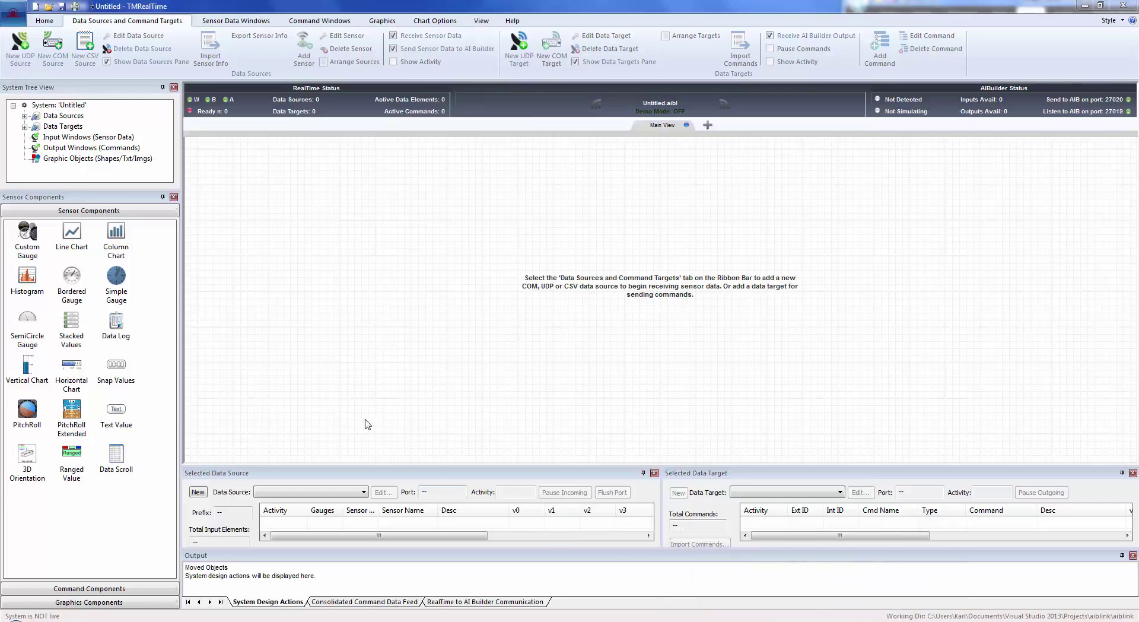
Step: Select the Custom Gauge component and narrow the Snagit reference image window beside the workspace
{"action": "left_click", "coordinate": [63, 255]}
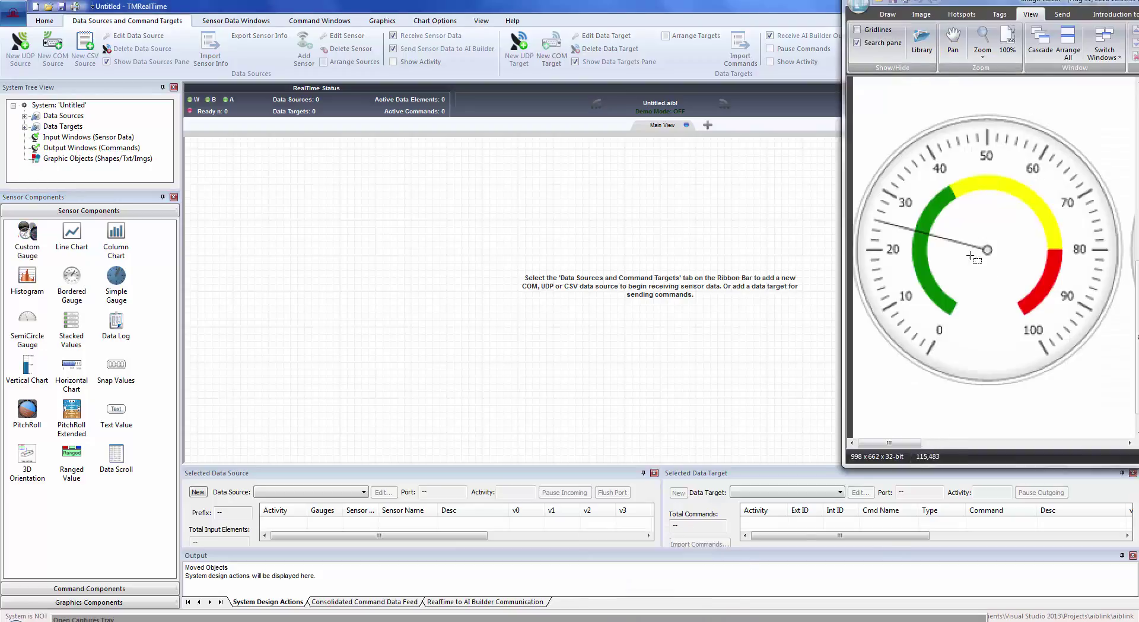
{"action": "mouse_move", "coordinate": [842, 153]}
{"action": "left_mouse_down"}
{"action": "mouse_move", "coordinate": [870, 153]}
{"action": "mouse_move", "coordinate": [861, 152]}
{"action": "left_mouse_up"}
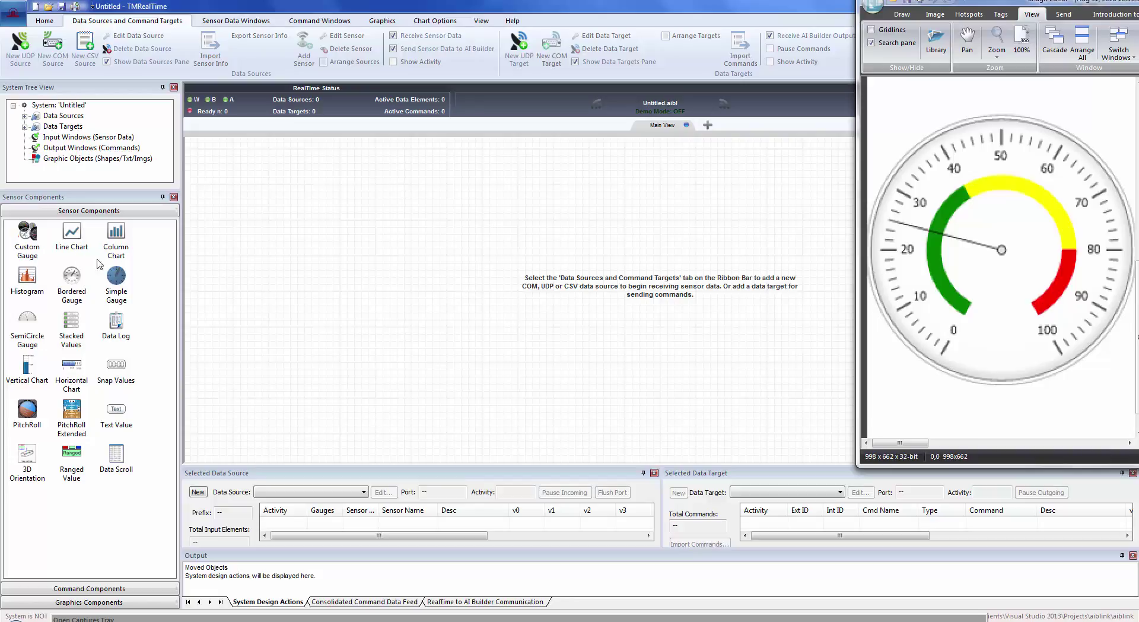
Step: Toggle Show Sensor Components off and on, then place Custom Gauge 30248 on the canvas
{"action": "left_click", "coordinate": [475, 22]}
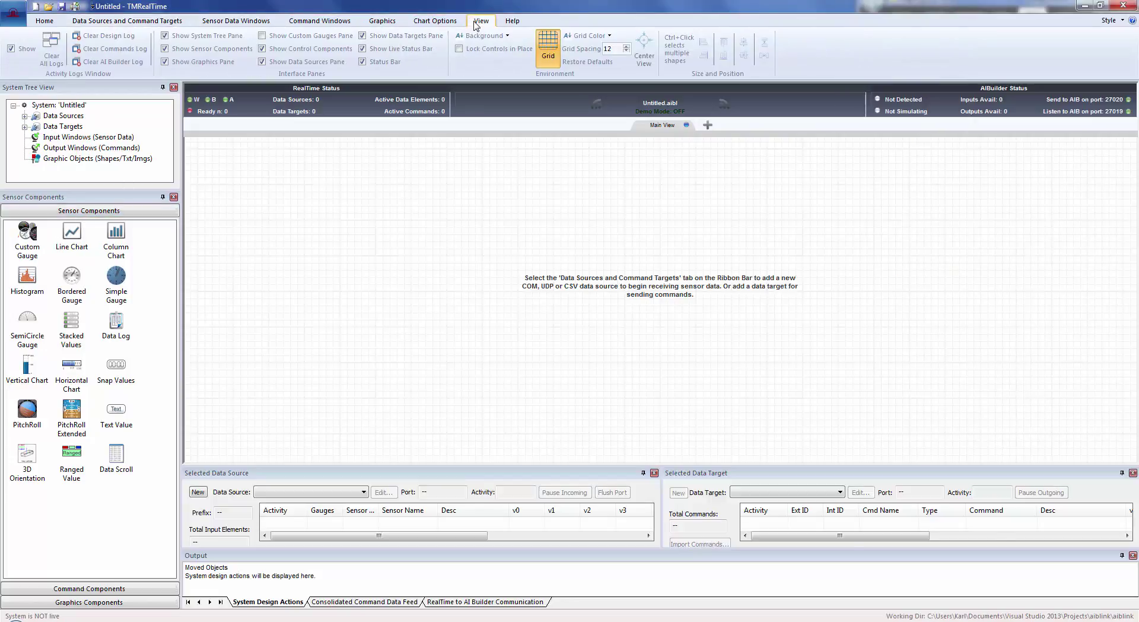
{"action": "left_click", "coordinate": [179, 51]}
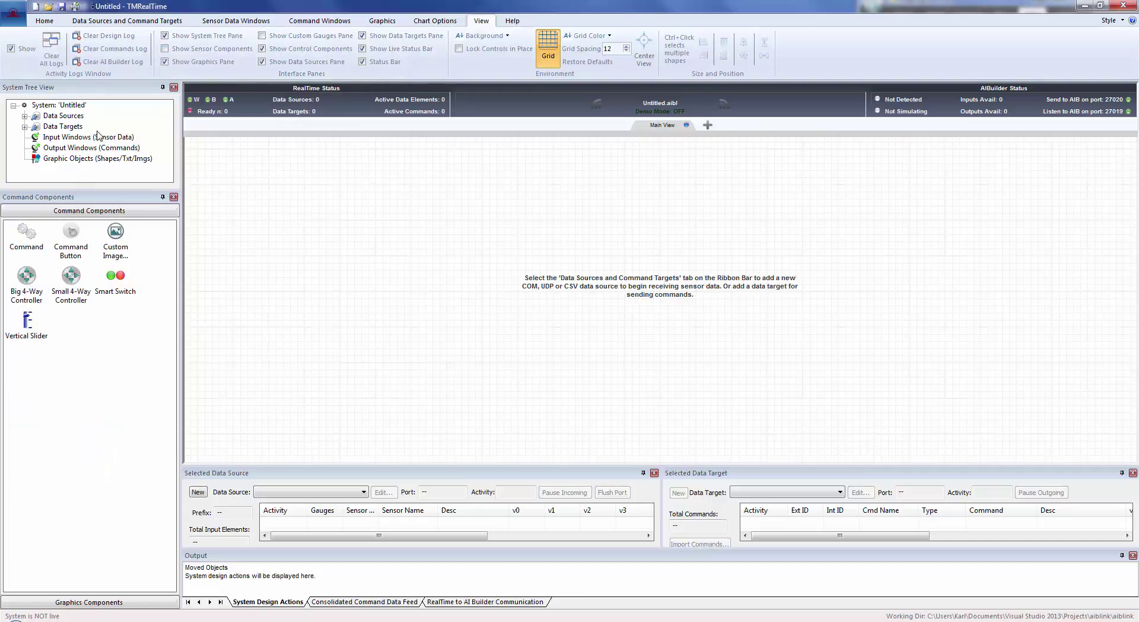
{"action": "left_click", "coordinate": [180, 51]}
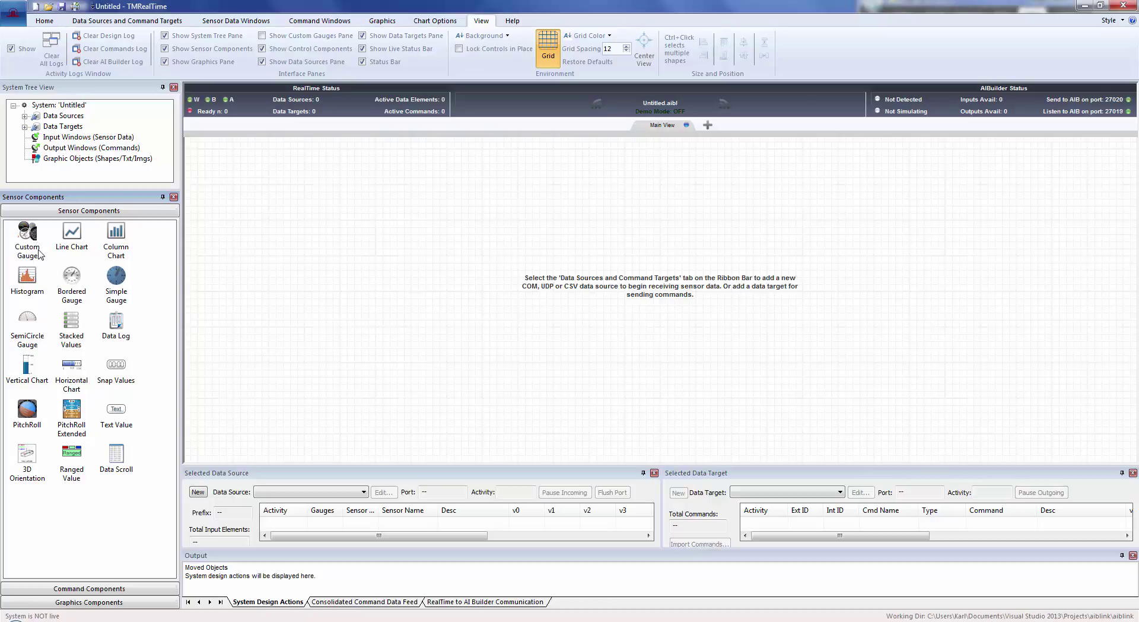
{"action": "left_click_drag", "start_coordinate": [28, 239], "coordinate": [439, 288]}
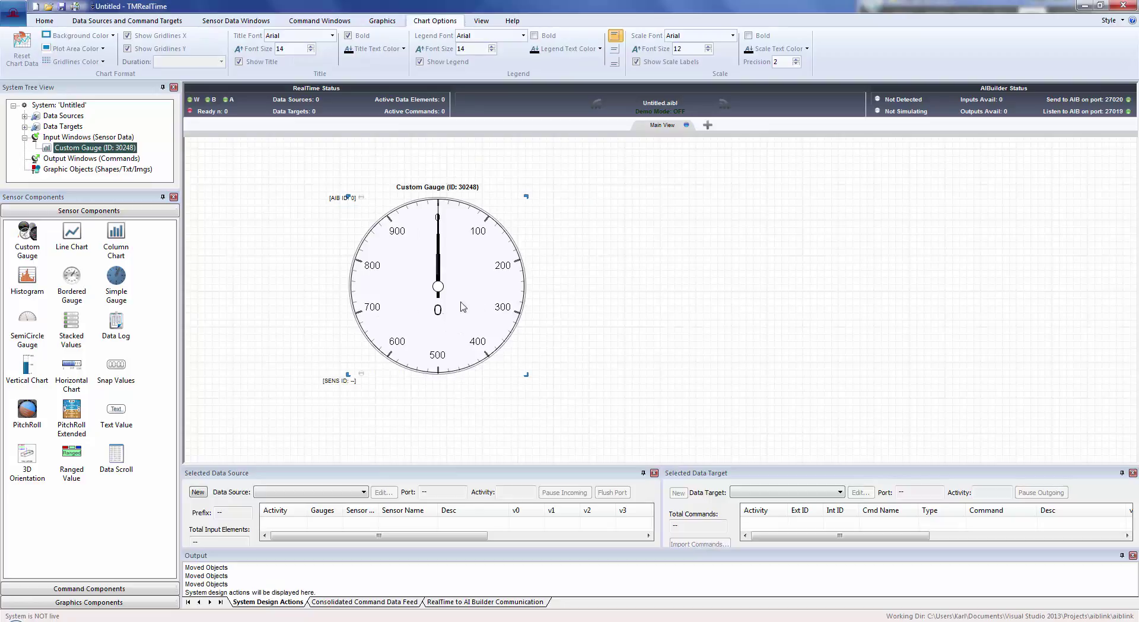
Step: Run the custom gauge on demo data, pause at 996, and add compass Gauge 20169 beside it
{"action": "left_click_drag", "start_coordinate": [472, 287], "coordinate": [466, 278]}
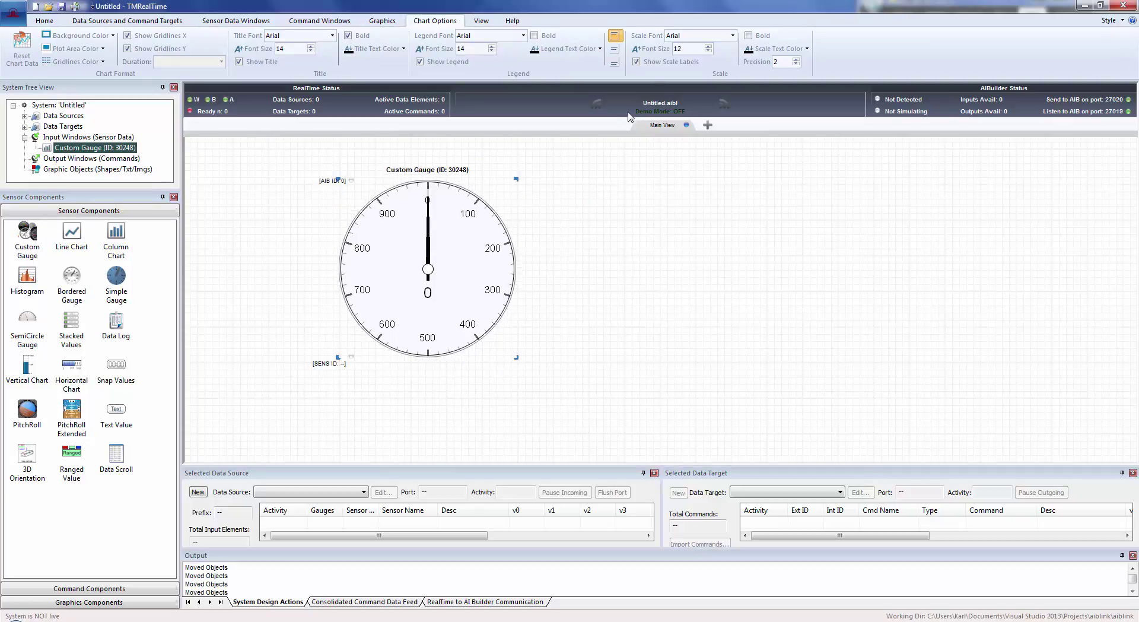
{"action": "left_click", "coordinate": [594, 106]}
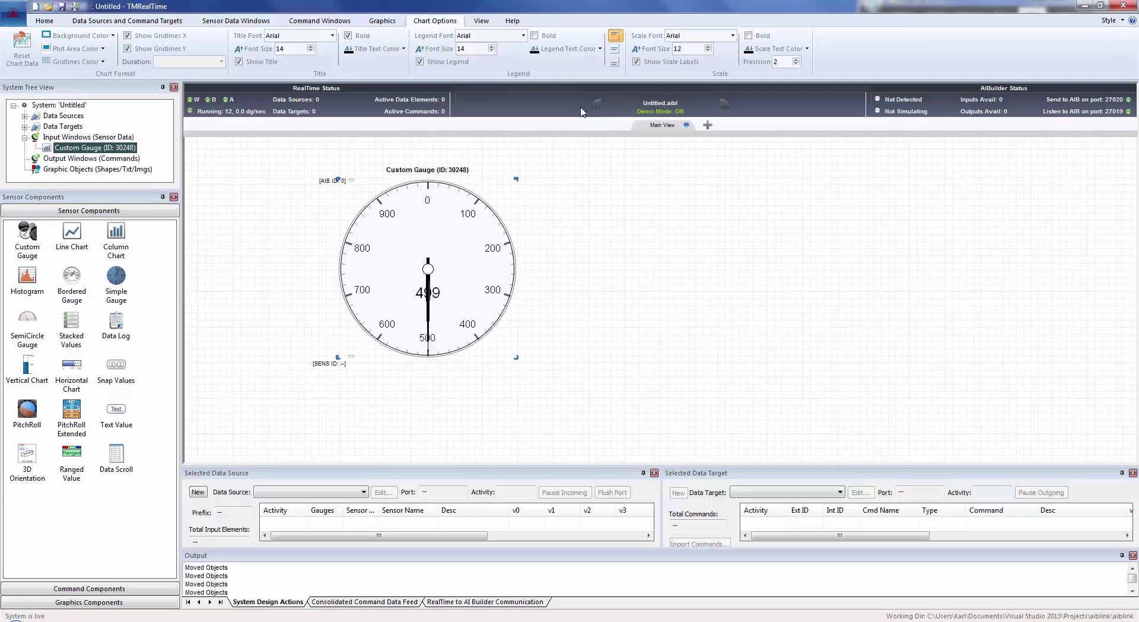
{"action": "left_click", "coordinate": [660, 112]}
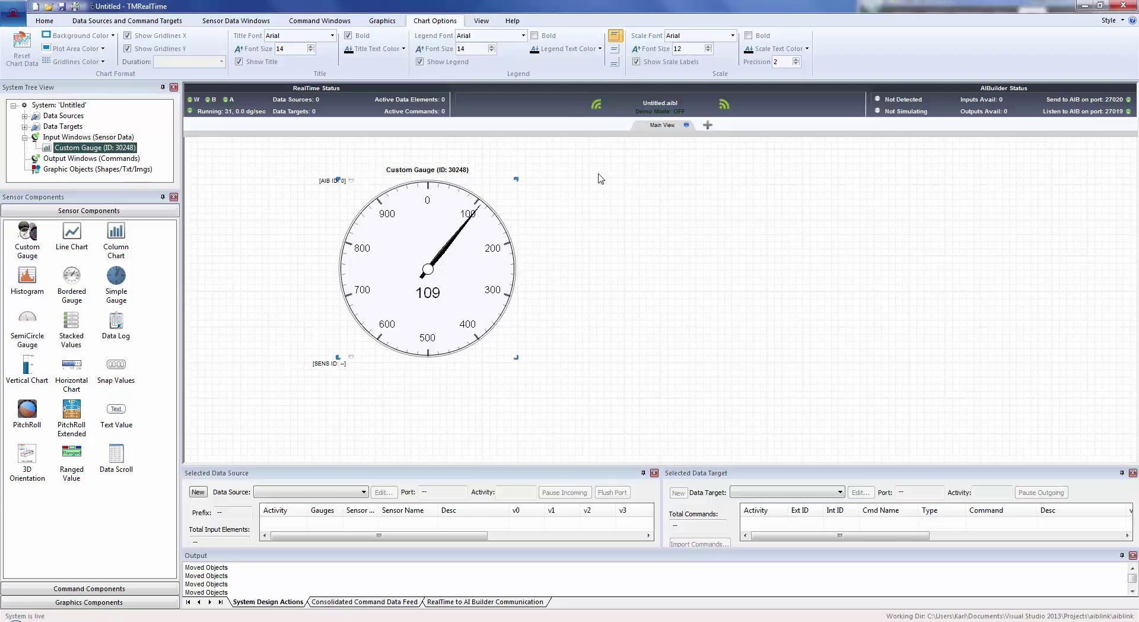
{"action": "left_click", "coordinate": [655, 109]}
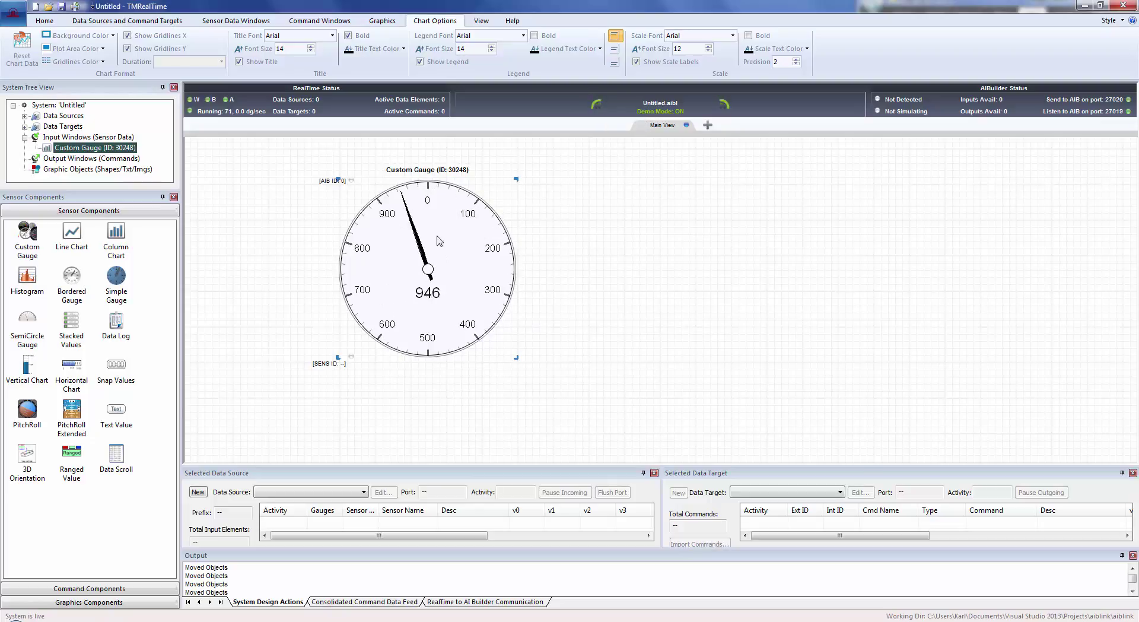
{"action": "left_click", "coordinate": [649, 110]}
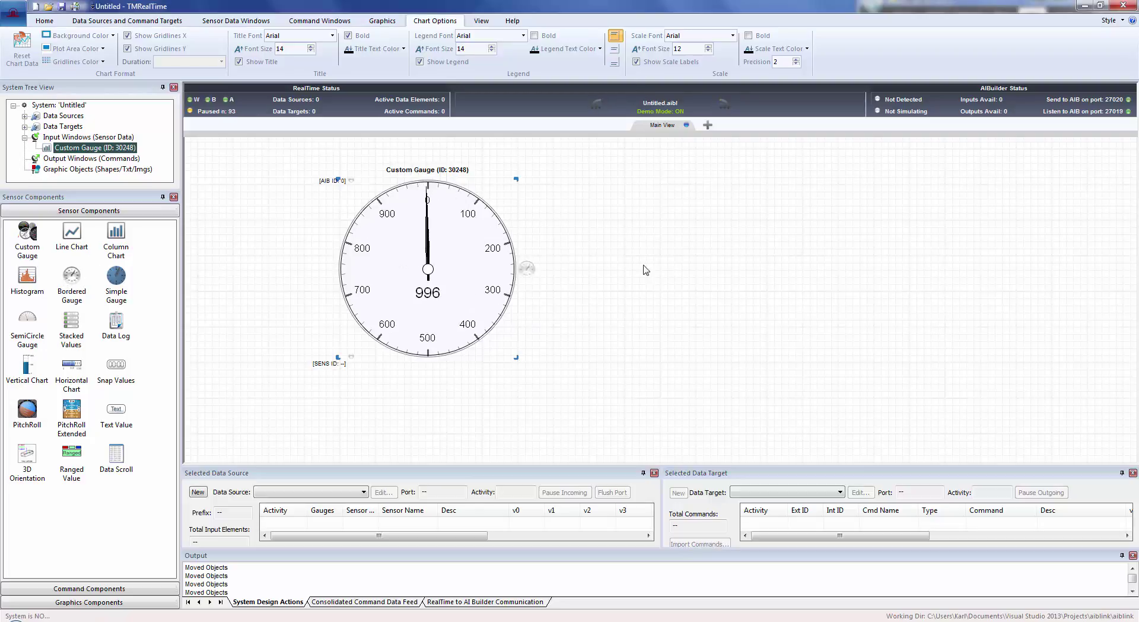
{"action": "left_click", "coordinate": [674, 264]}
{"action": "left_click_drag", "start_coordinate": [664, 270], "coordinate": [729, 259]}
{"action": "double_click", "coordinate": [741, 250]}
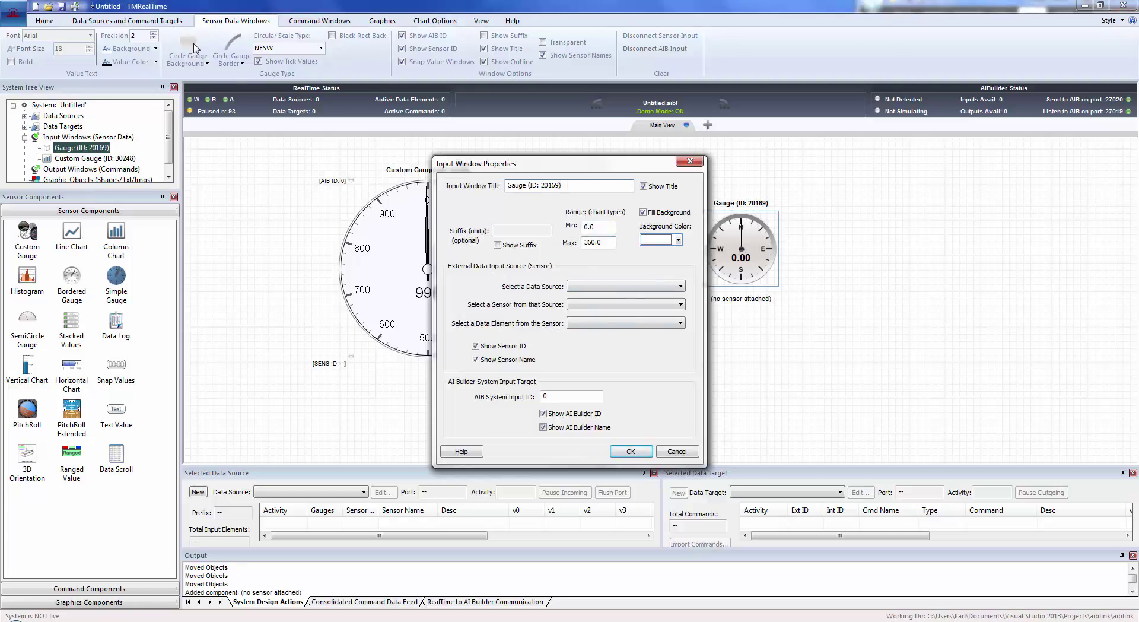
{"action": "left_click", "coordinate": [677, 451]}
{"action": "left_click_drag", "start_coordinate": [741, 252], "coordinate": [736, 260]}
{"action": "left_click", "coordinate": [194, 60]}
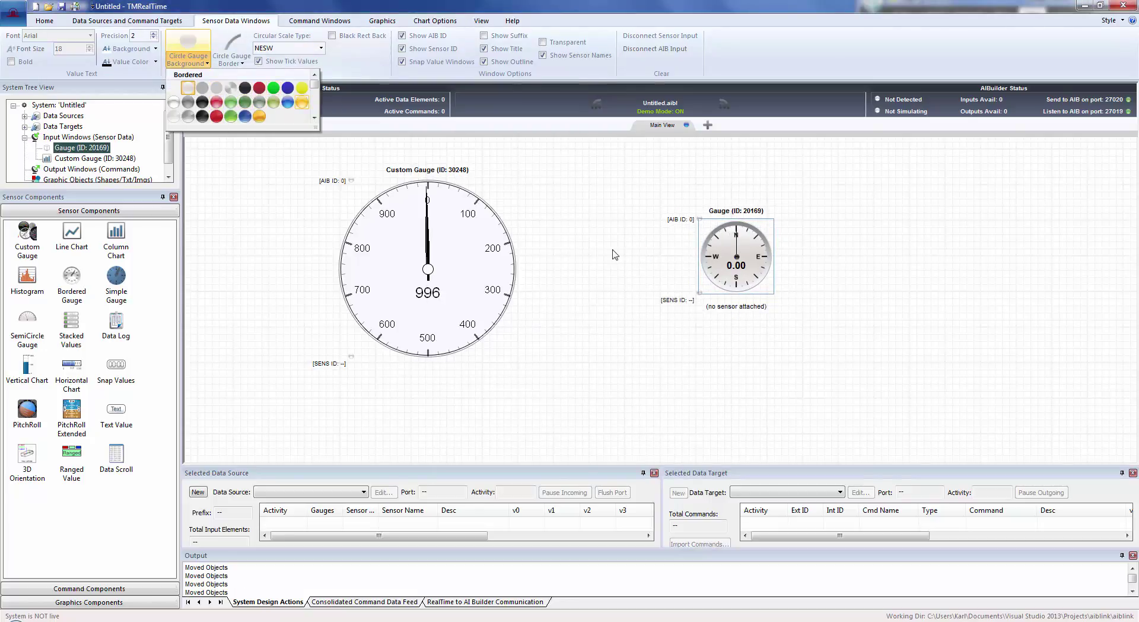
{"action": "left_click", "coordinate": [736, 262]}
{"action": "left_click_drag", "start_coordinate": [737, 262], "coordinate": [752, 248]}
{"action": "left_click", "coordinate": [230, 59]}
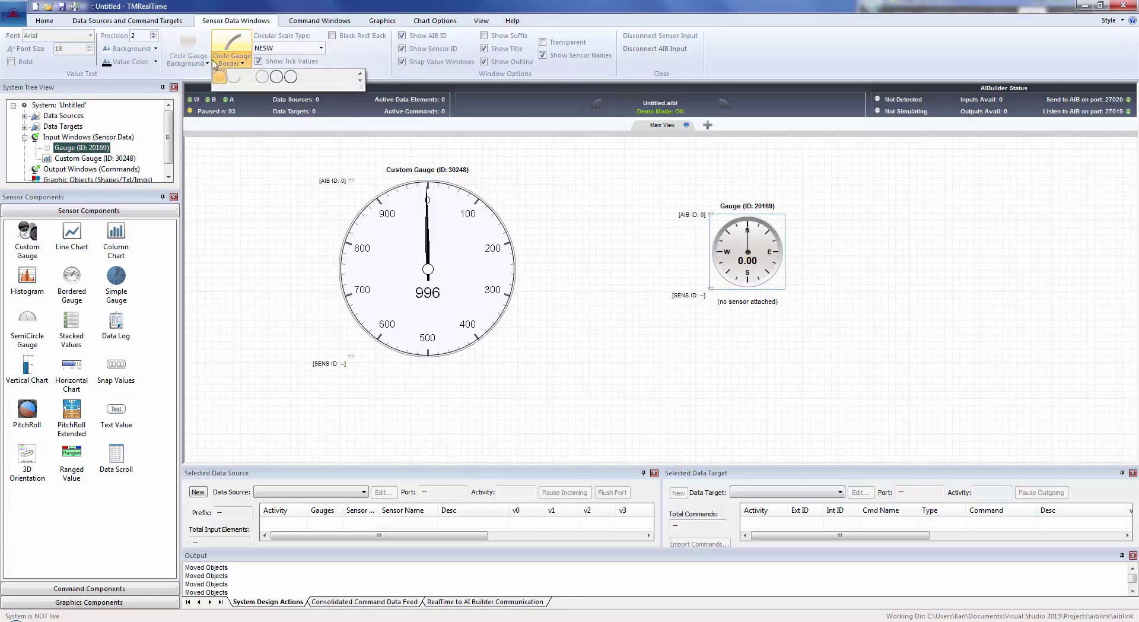
{"action": "left_click", "coordinate": [191, 61]}
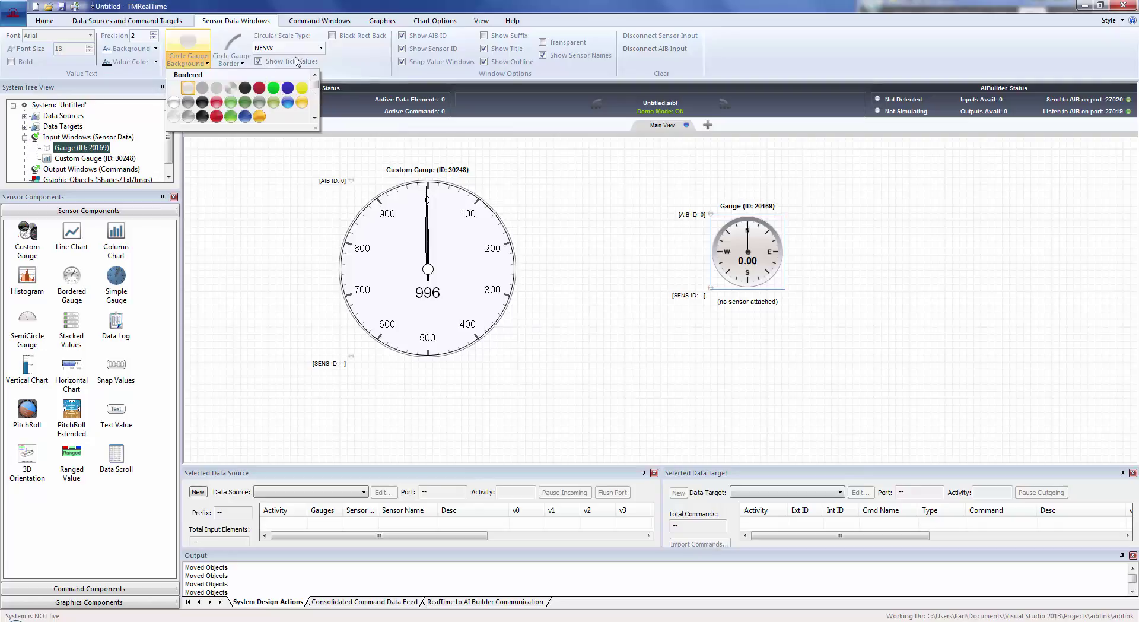
{"action": "left_click", "coordinate": [321, 48]}
{"action": "scroll", "coordinate": [373, 102], "scroll_direction": "down", "scroll_amount": 5}
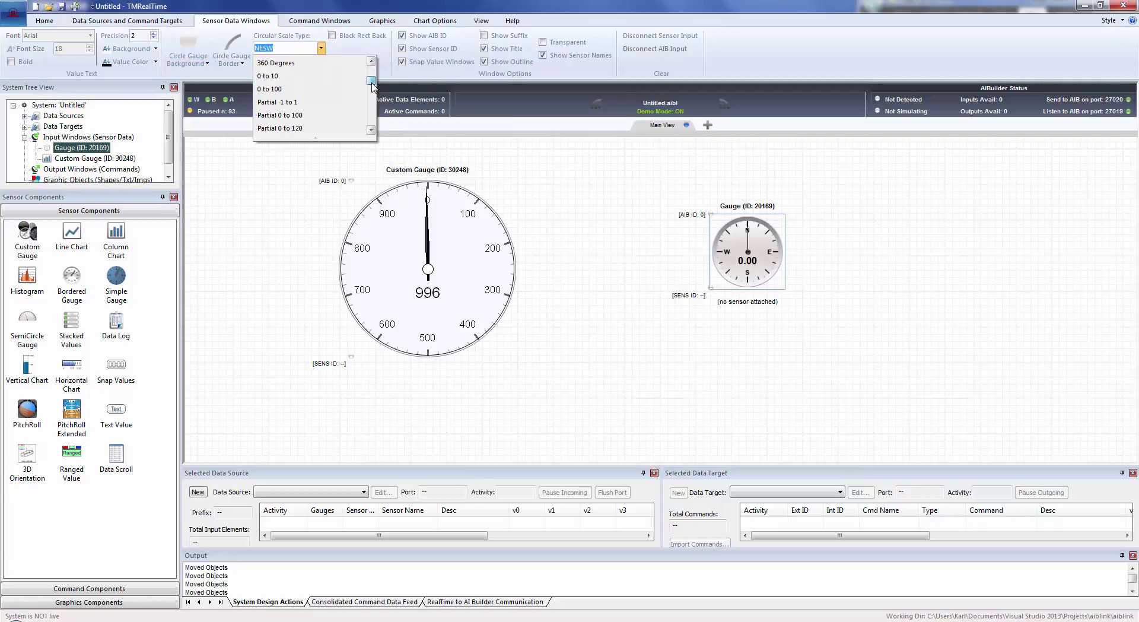
{"action": "scroll", "coordinate": [373, 102], "scroll_direction": "up", "scroll_amount": 5}
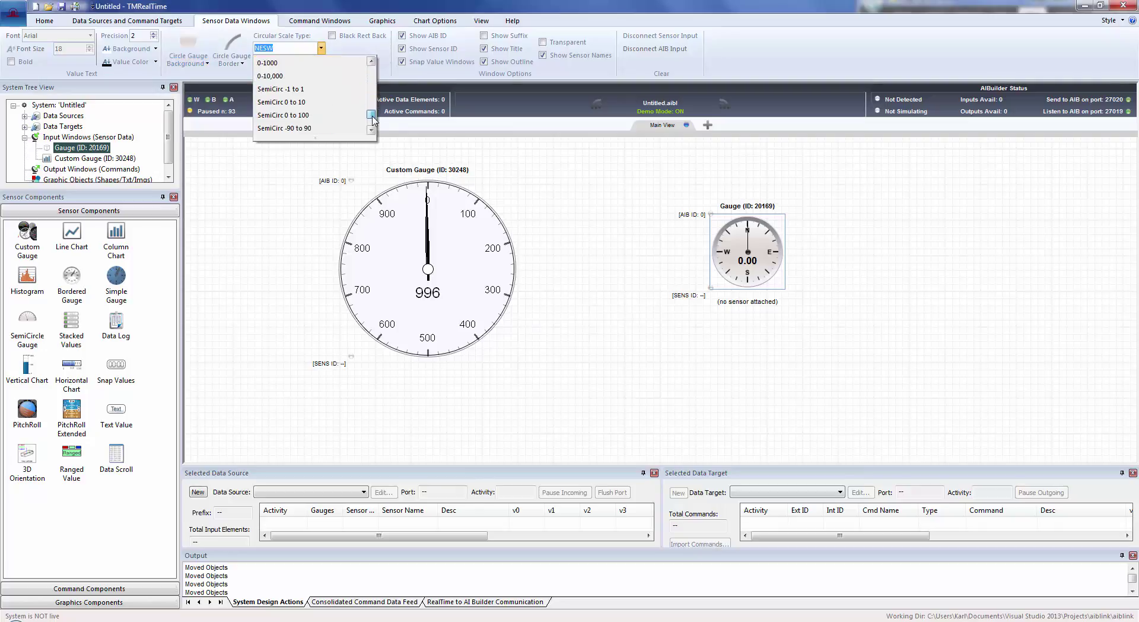
{"action": "left_click", "coordinate": [374, 56]}
{"action": "left_click_drag", "start_coordinate": [757, 244], "coordinate": [736, 206]}
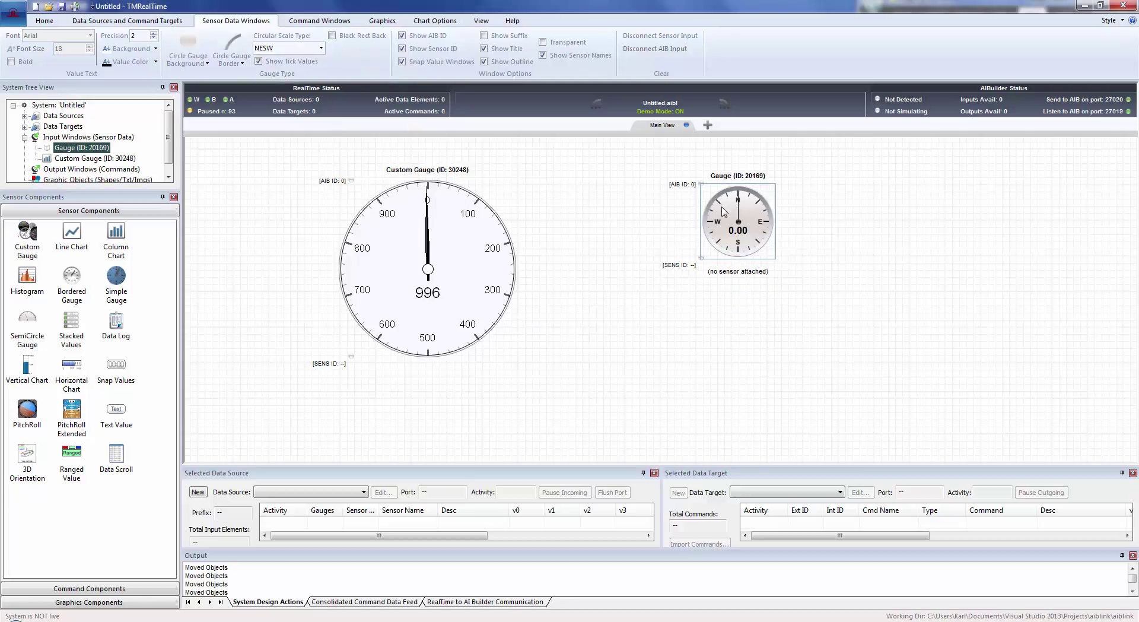
Step: Reposition both gauges and shrink the custom gauge by its corner handle
{"action": "left_click_drag", "start_coordinate": [368, 243], "coordinate": [362, 249]}
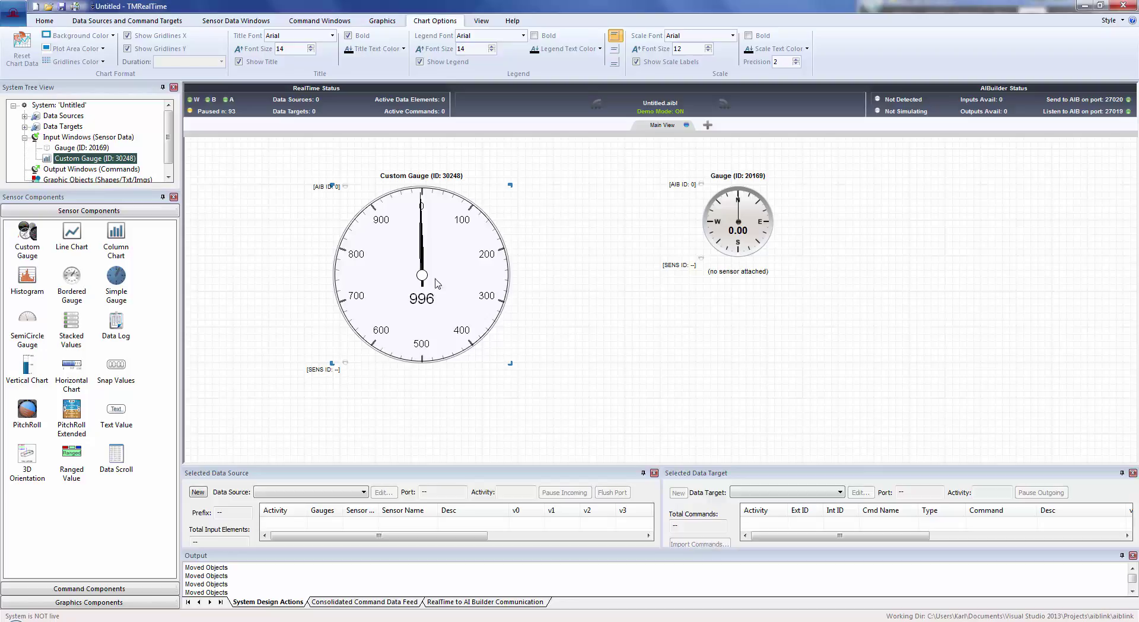
{"action": "left_click_drag", "start_coordinate": [436, 267], "coordinate": [460, 265]}
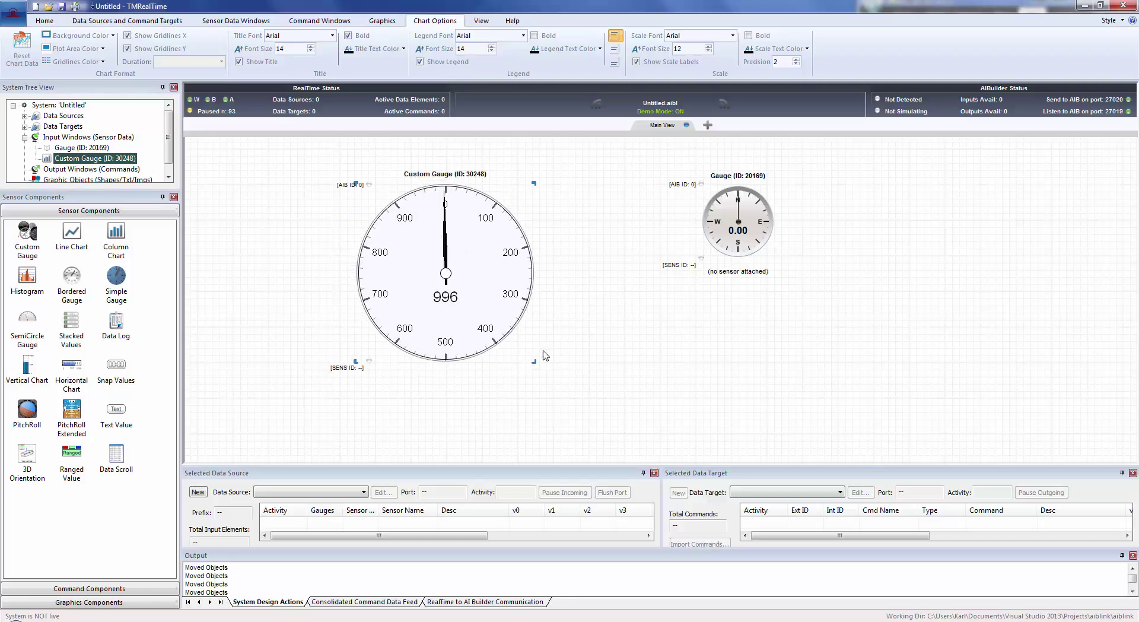
{"action": "left_click_drag", "start_coordinate": [738, 216], "coordinate": [727, 252]}
{"action": "left_click", "coordinate": [481, 320]}
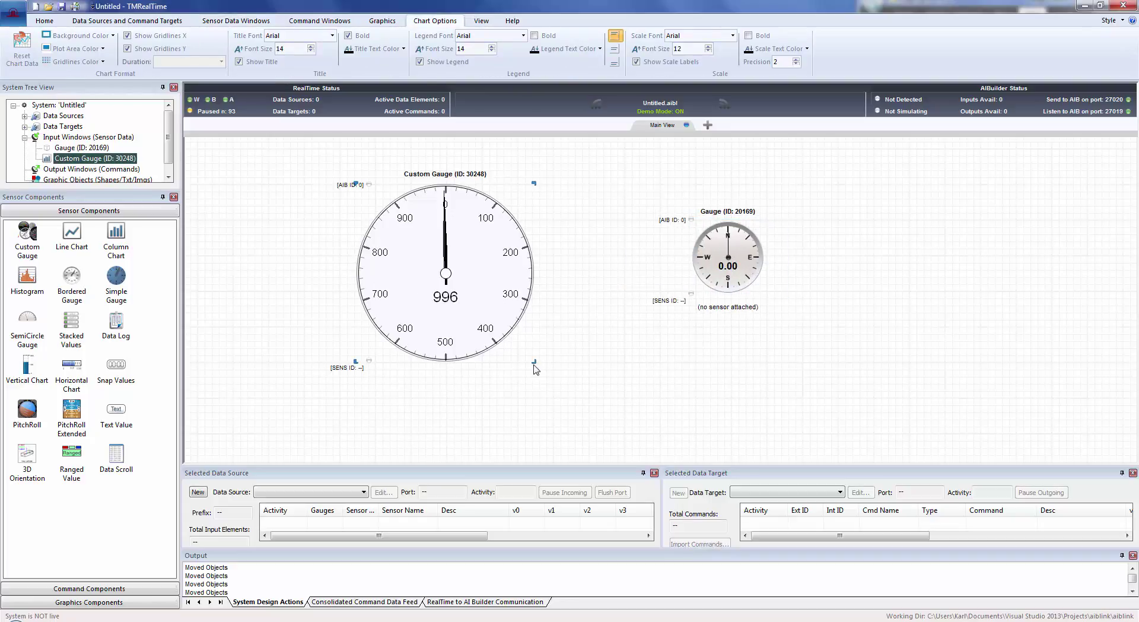
{"action": "mouse_move", "coordinate": [536, 368]}
{"action": "left_mouse_down"}
{"action": "mouse_move", "coordinate": [447, 301]}
{"action": "mouse_move", "coordinate": [518, 342]}
{"action": "mouse_move", "coordinate": [608, 463]}
{"action": "mouse_move", "coordinate": [448, 284]}
{"action": "mouse_move", "coordinate": [608, 436]}
{"action": "mouse_move", "coordinate": [468, 320]}
{"action": "mouse_move", "coordinate": [580, 428]}
{"action": "mouse_move", "coordinate": [518, 363]}
{"action": "left_mouse_up"}
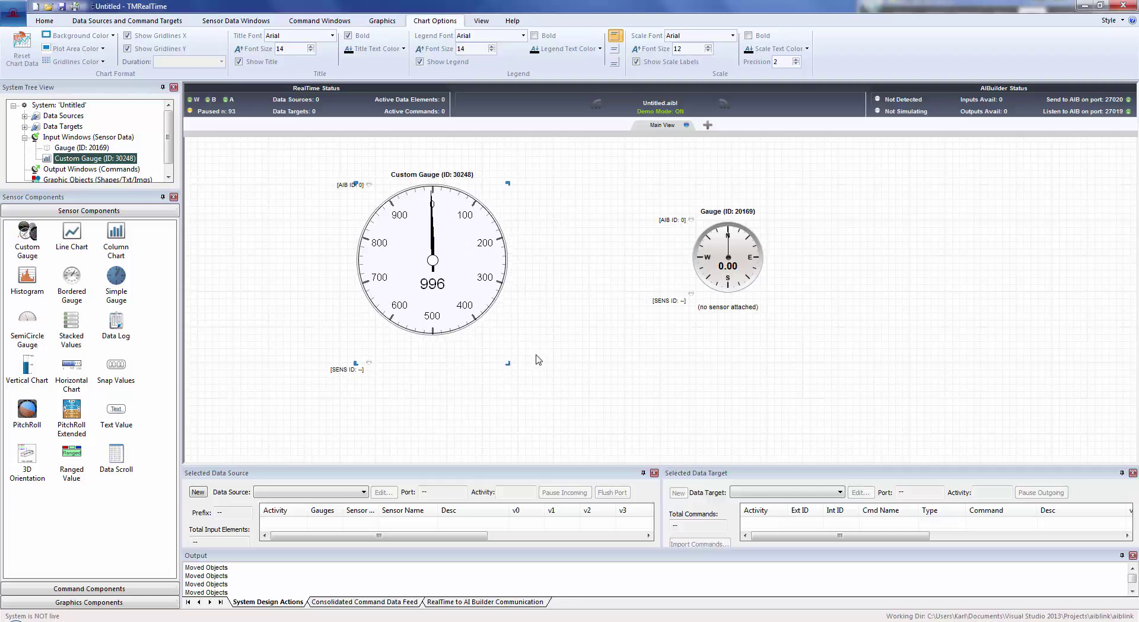
{"action": "left_click_drag", "start_coordinate": [438, 265], "coordinate": [441, 275]}
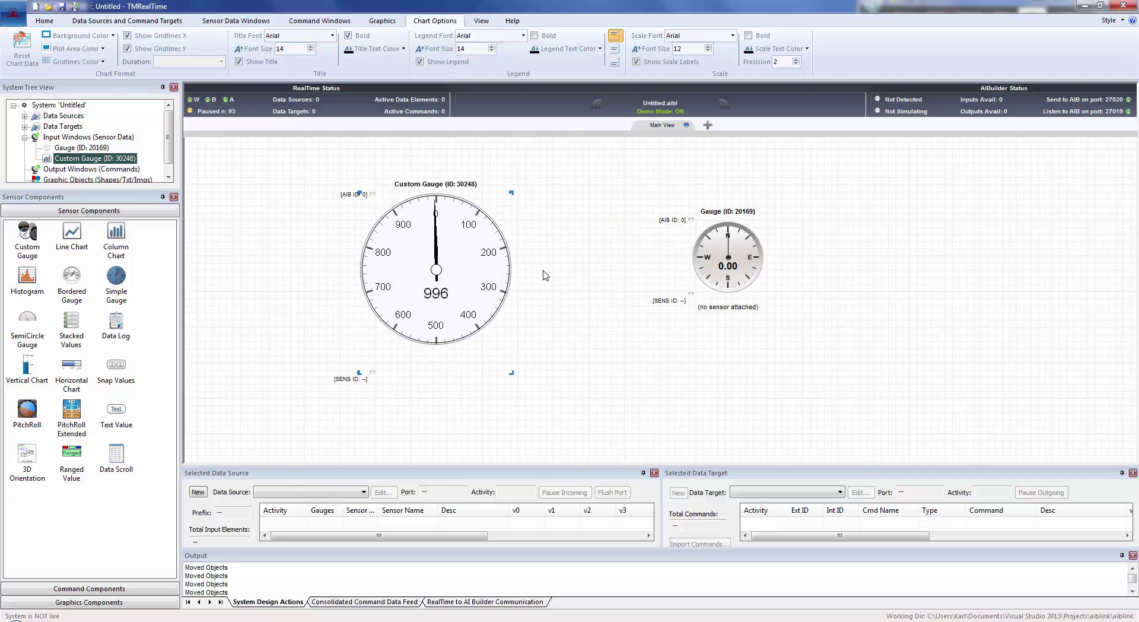
{"action": "left_click_drag", "start_coordinate": [696, 261], "coordinate": [830, 234]}
Step: Open Custom Gauge Properties, showing the 0–1000 range, and move the dialog up-left
{"action": "left_click", "coordinate": [412, 259]}
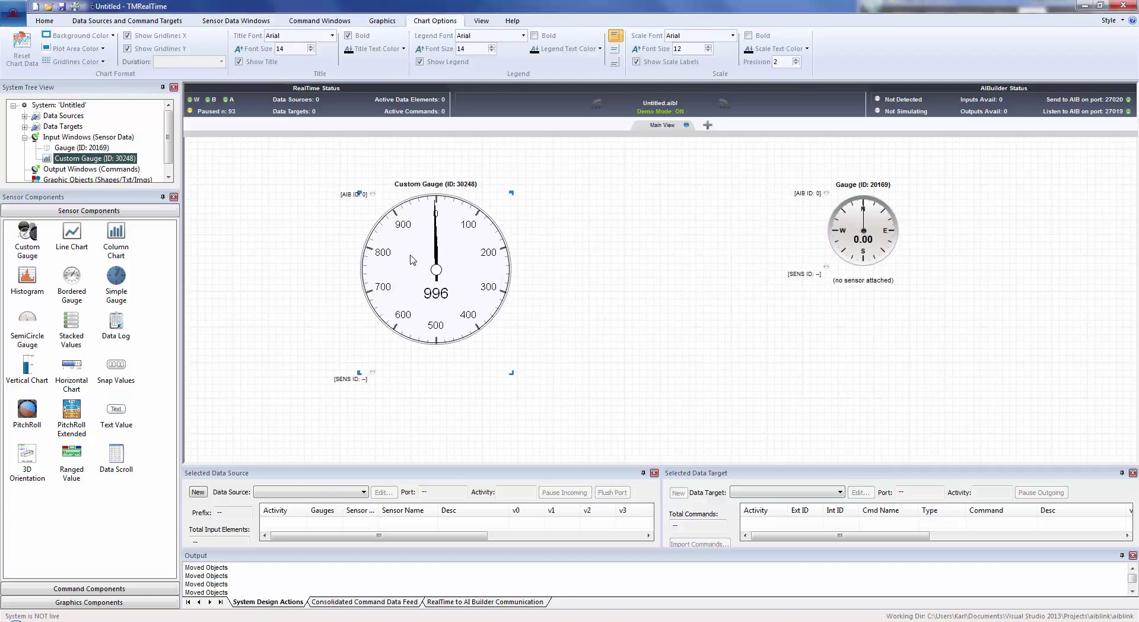
{"action": "double_click", "coordinate": [438, 259]}
{"action": "left_click_drag", "start_coordinate": [616, 111], "coordinate": [560, 77]}
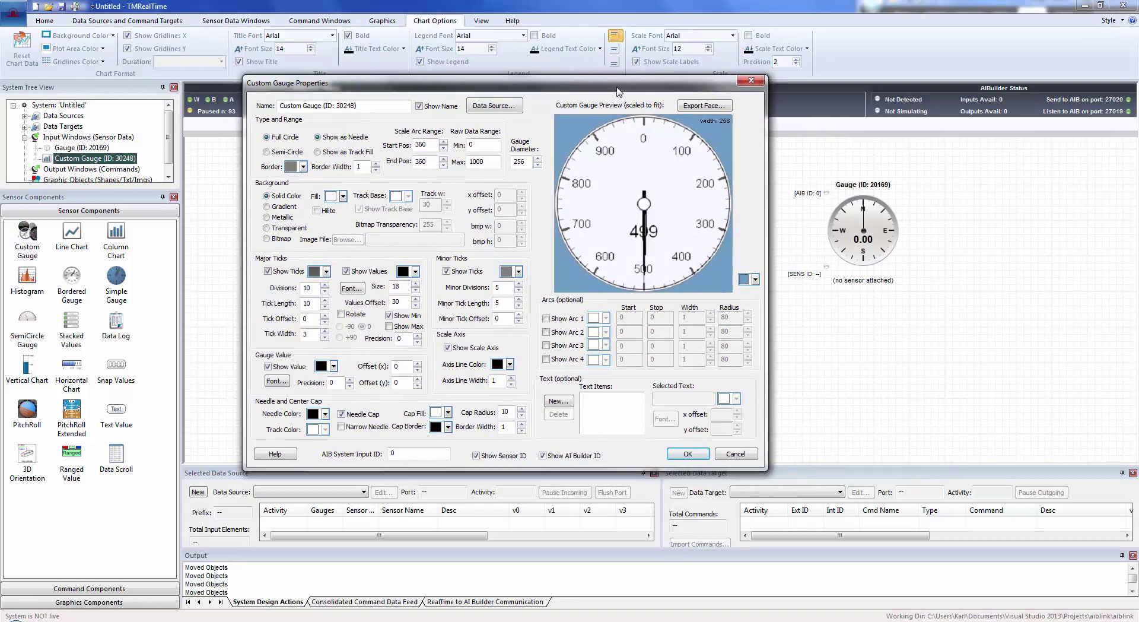
Step: Close the properties, enlarge the custom gauge dial, and reopen its properties higher on screen
{"action": "left_click", "coordinate": [687, 453]}
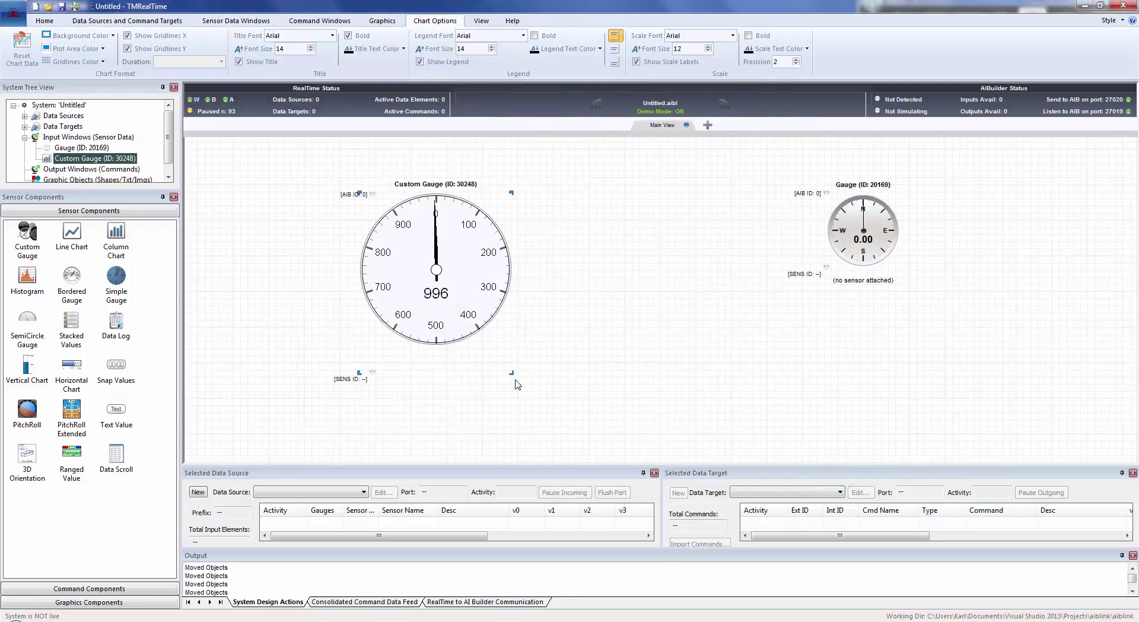
{"action": "left_click_drag", "start_coordinate": [513, 374], "coordinate": [557, 419]}
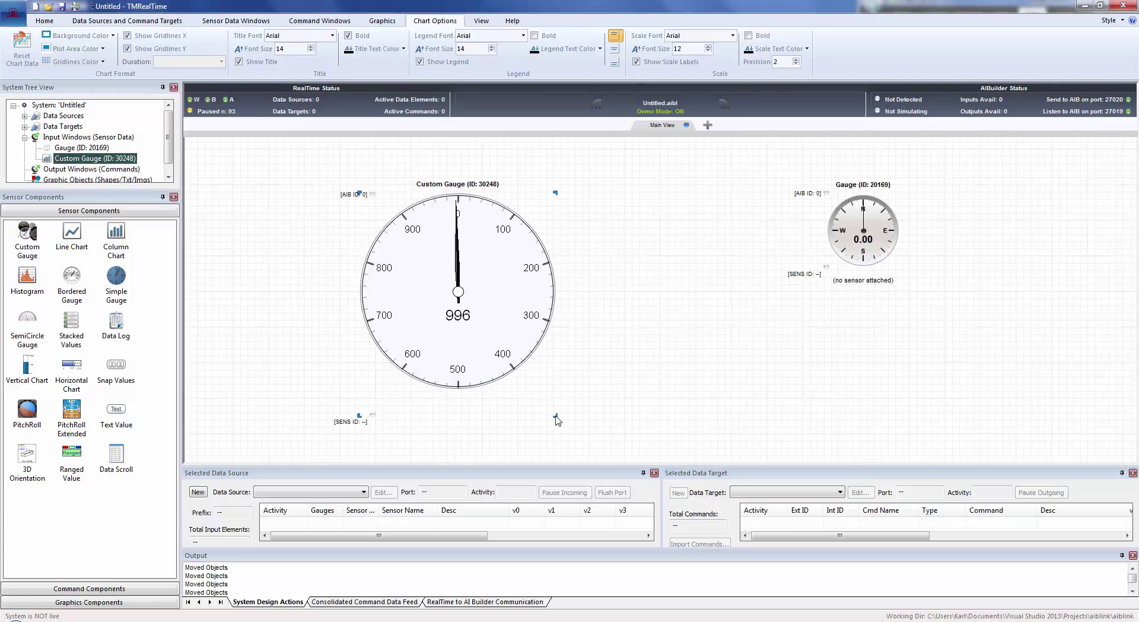
{"action": "double_click", "coordinate": [515, 315]}
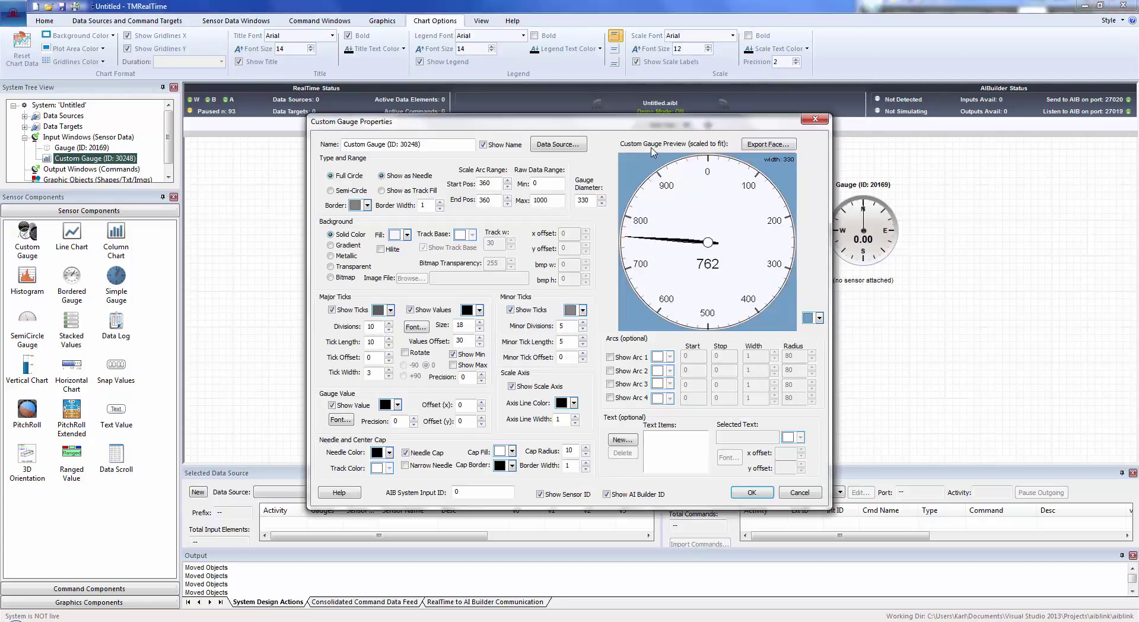
{"action": "left_click_drag", "start_coordinate": [636, 119], "coordinate": [586, 71]}
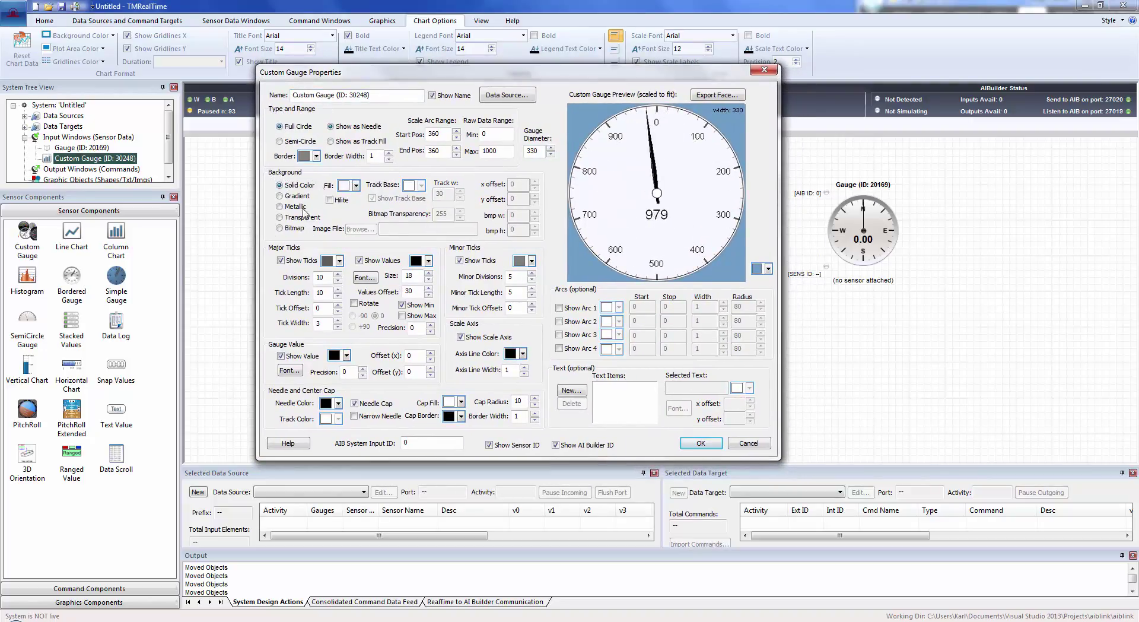
{"action": "left_click", "coordinate": [520, 96]}
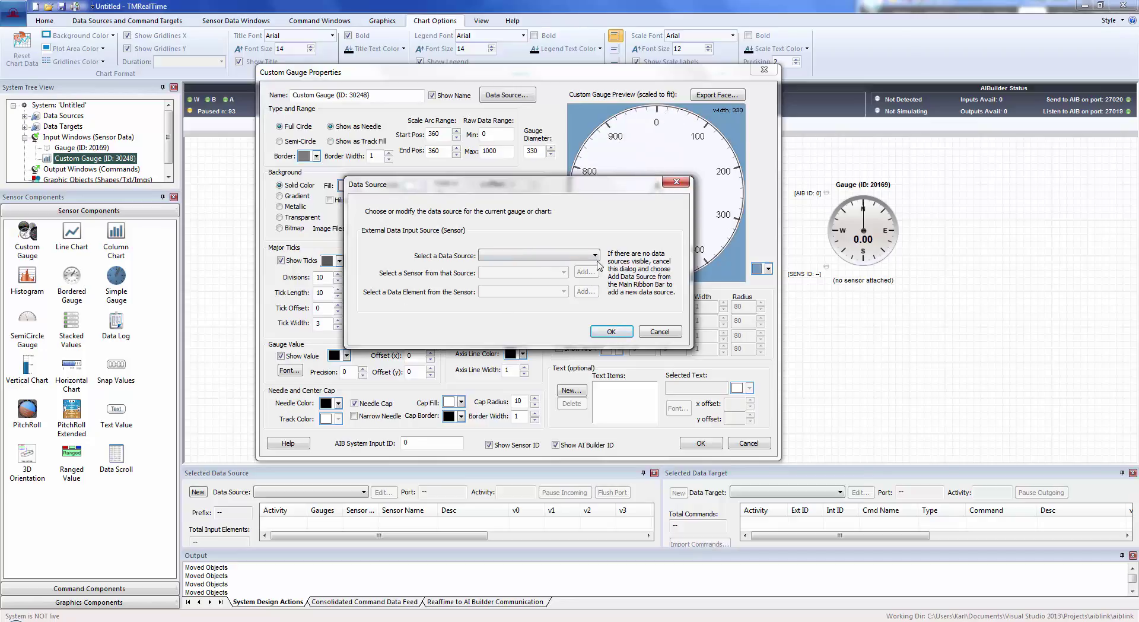
{"action": "left_click", "coordinate": [658, 331]}
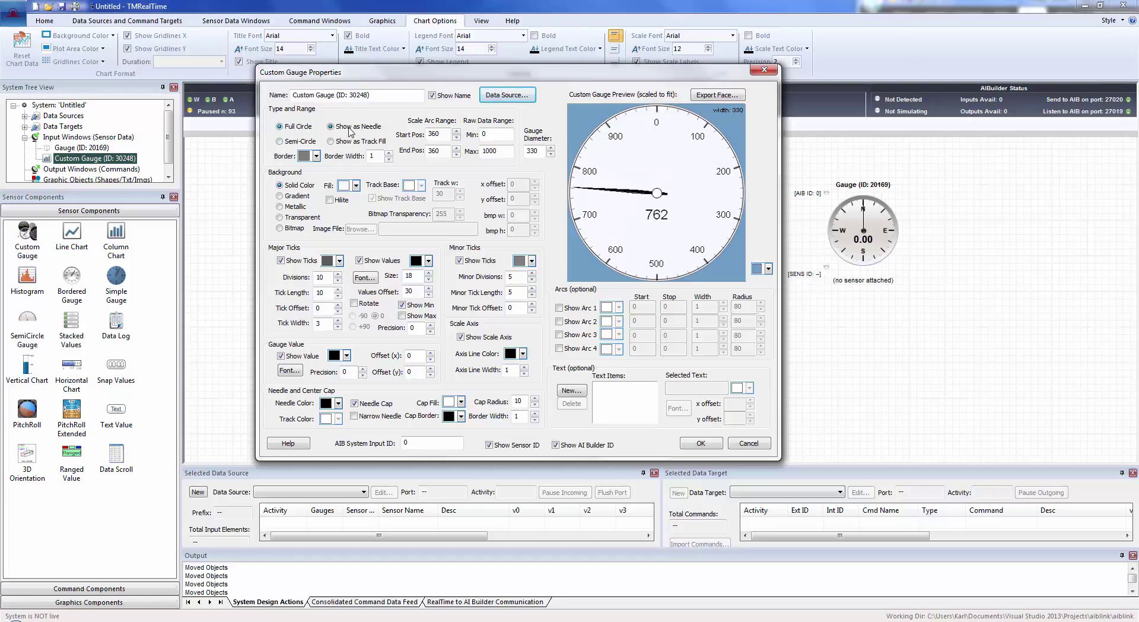
{"action": "left_click", "coordinate": [290, 144]}
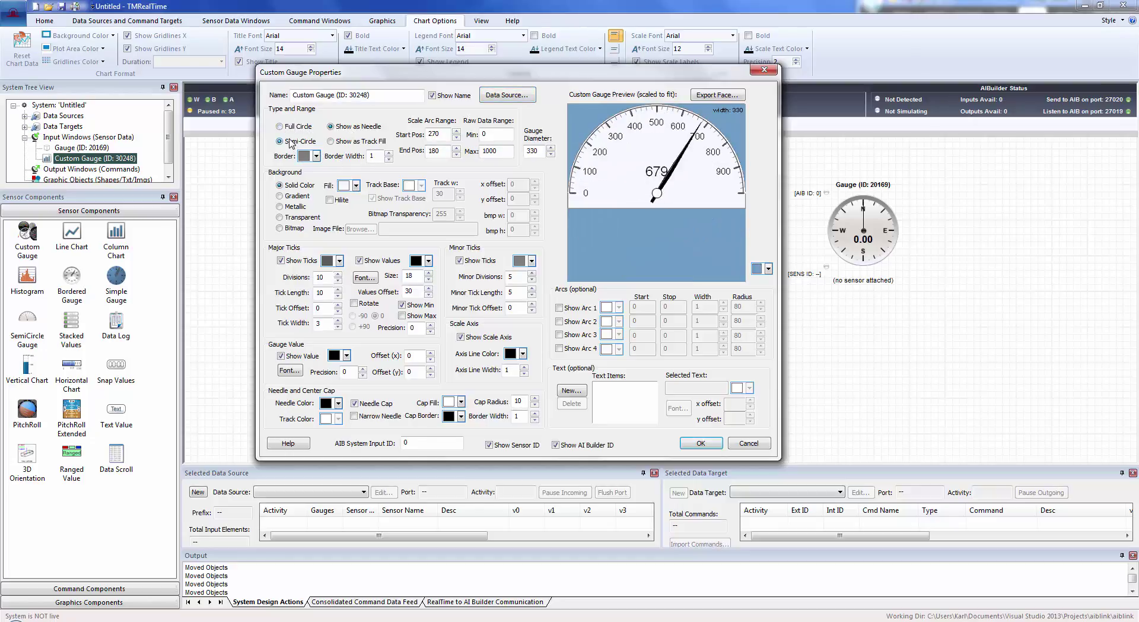
{"action": "left_click", "coordinate": [291, 127]}
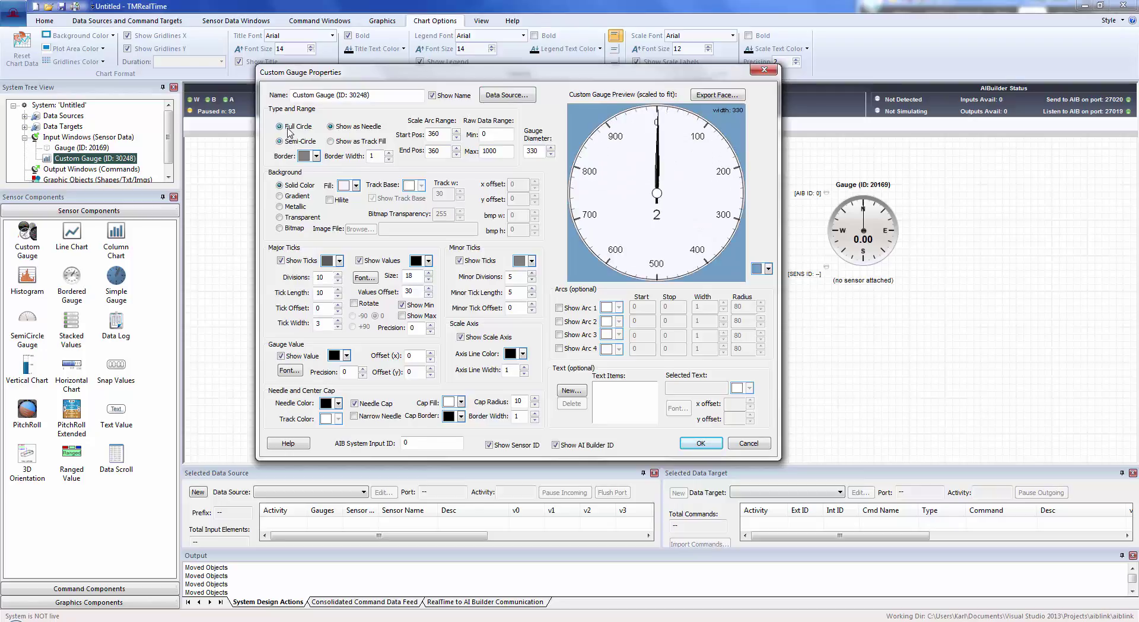
{"action": "left_click", "coordinate": [360, 143]}
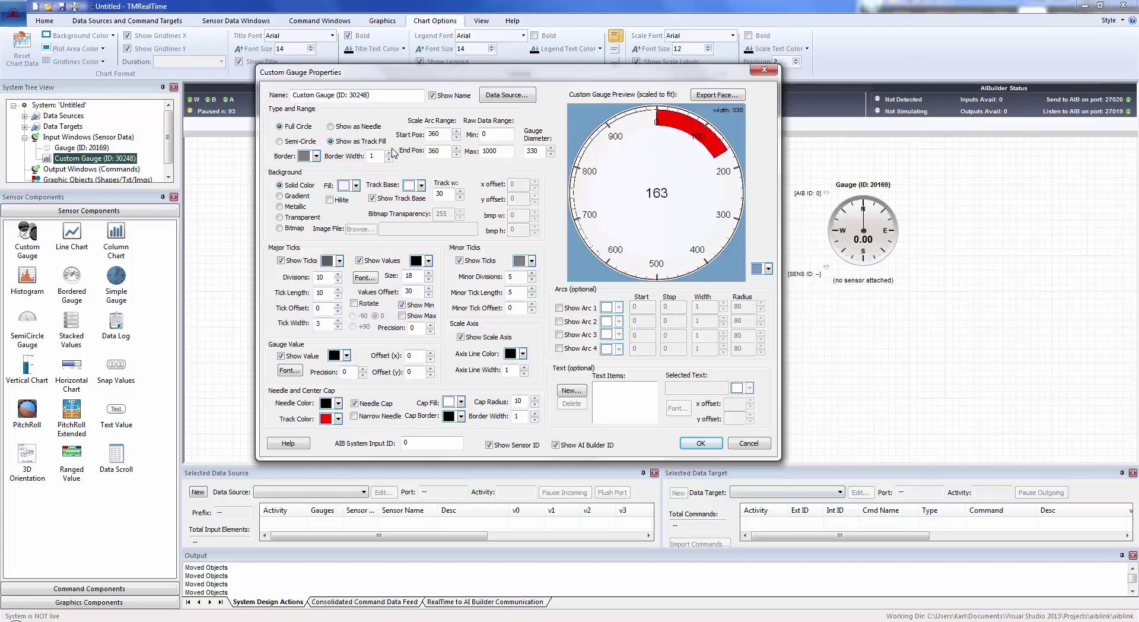
{"action": "left_click", "coordinate": [347, 128]}
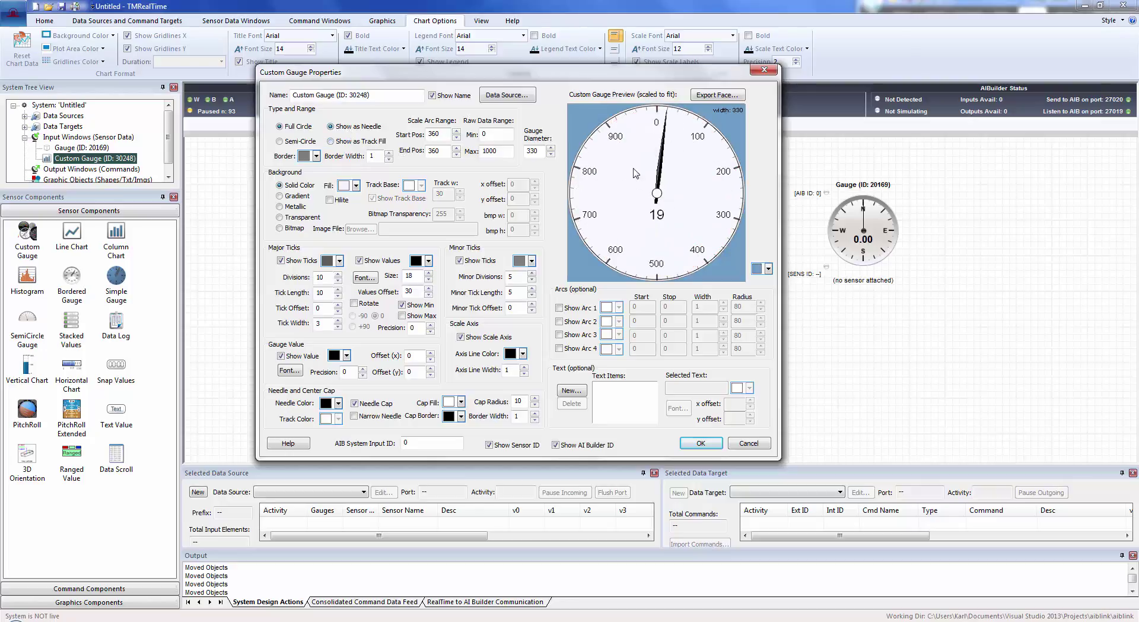
Step: Toggle the needle cap off and on, untick Narrow Needle, and raise Cap Radius to 46
{"action": "left_click", "coordinate": [354, 404]}
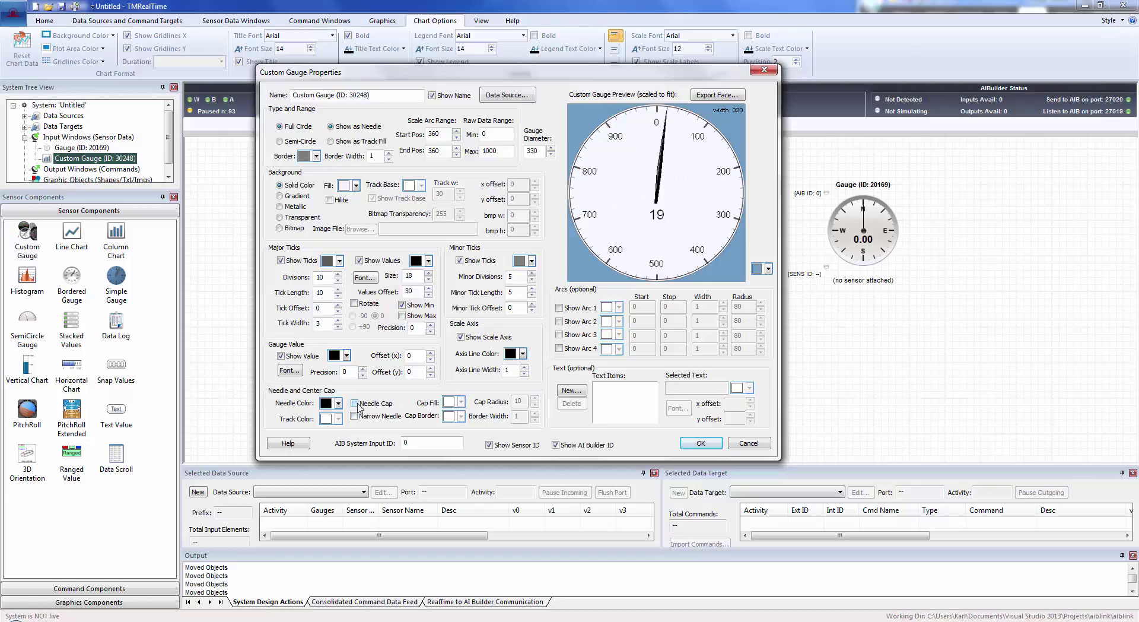
{"action": "left_click", "coordinate": [355, 404]}
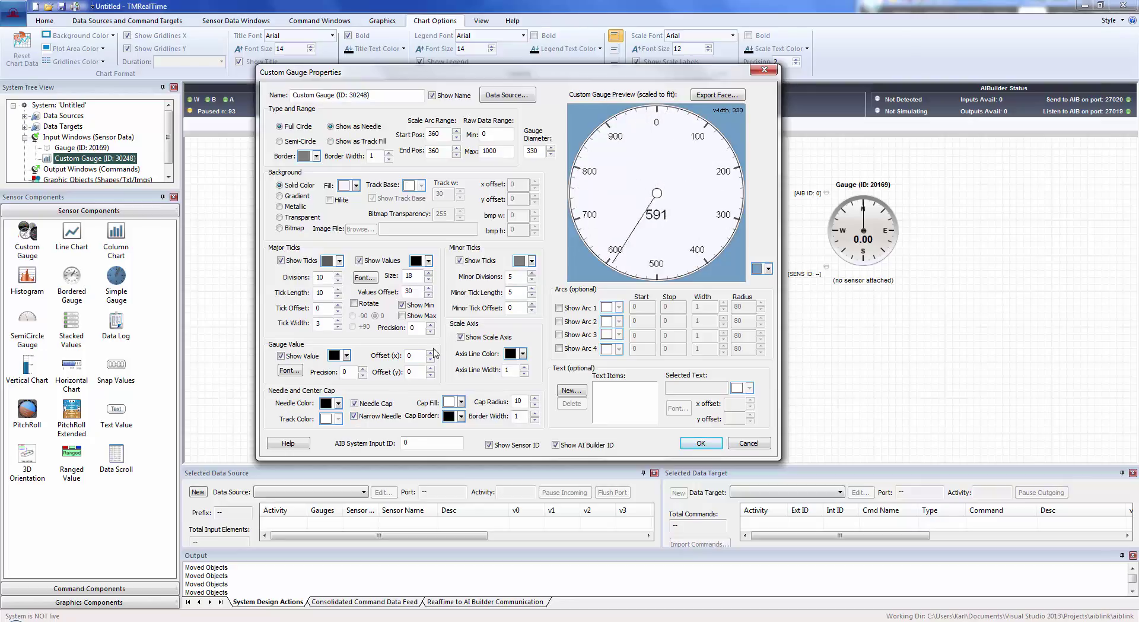
{"action": "left_click", "coordinate": [357, 416]}
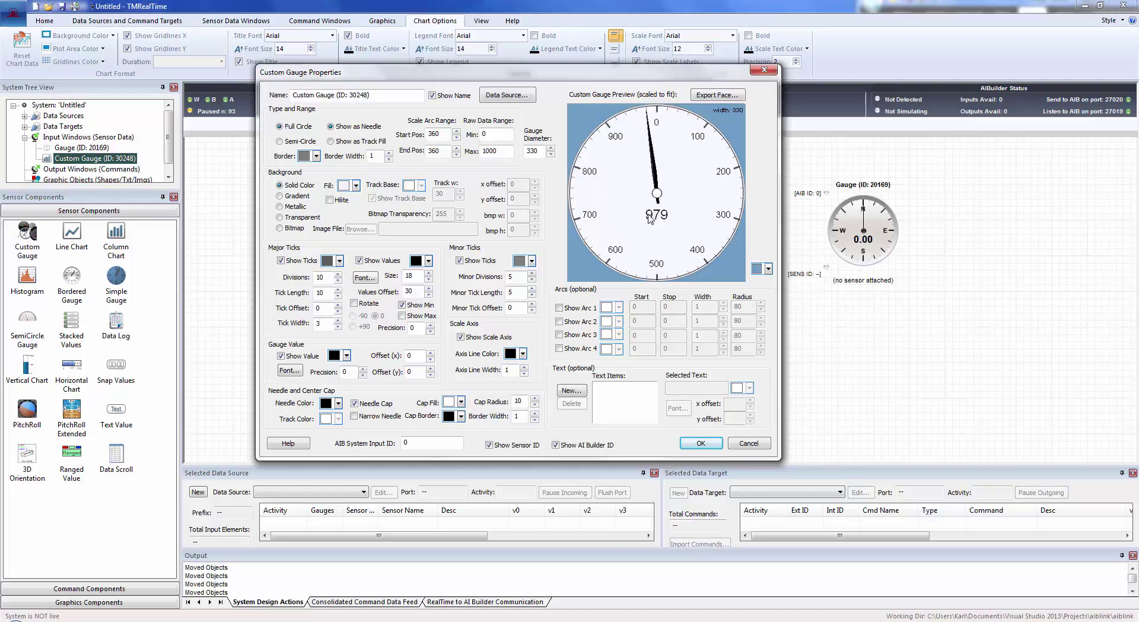
{"action": "left_click", "coordinate": [534, 399]}
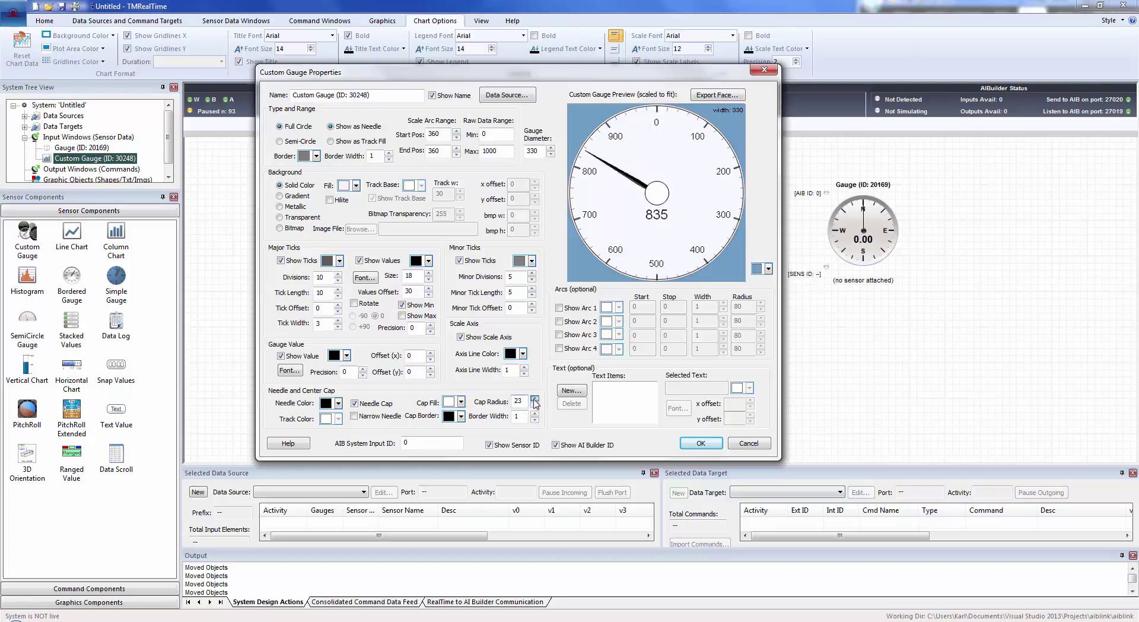
{"action": "left_click", "coordinate": [534, 399]}
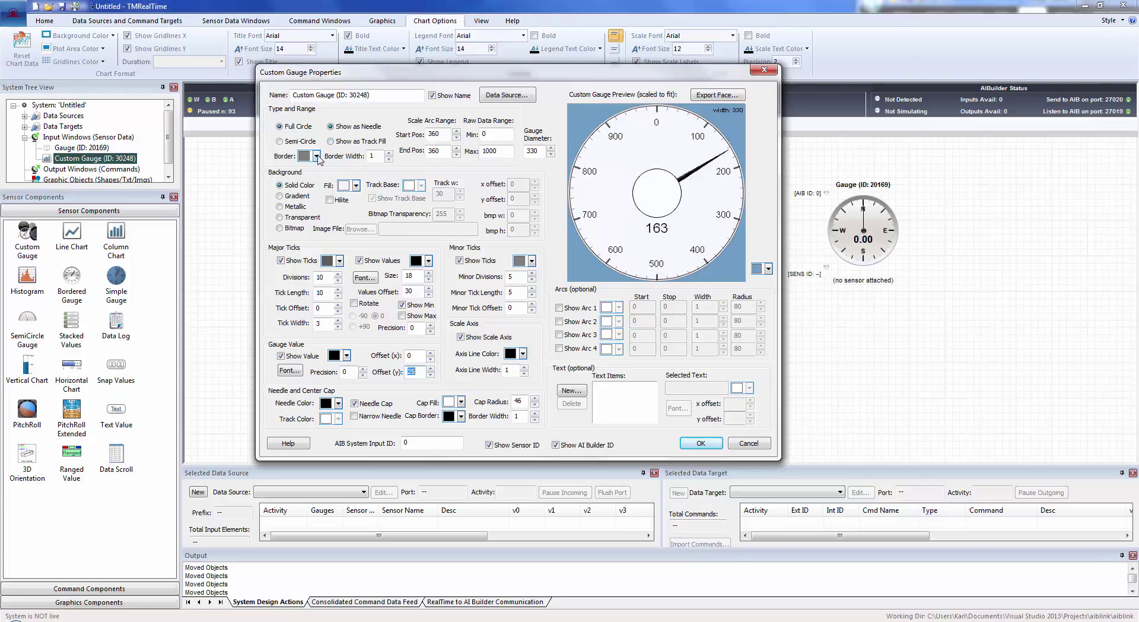
{"action": "left_click", "coordinate": [390, 153]}
{"action": "left_click", "coordinate": [389, 153]}
{"action": "left_click", "coordinate": [389, 153]}
{"action": "left_click", "coordinate": [389, 153]}
{"action": "left_click", "coordinate": [389, 153]}
{"action": "left_click", "coordinate": [389, 153]}
{"action": "left_click", "coordinate": [389, 158]}
{"action": "left_click", "coordinate": [389, 158]}
{"action": "left_click", "coordinate": [389, 158]}
{"action": "left_click", "coordinate": [389, 158]}
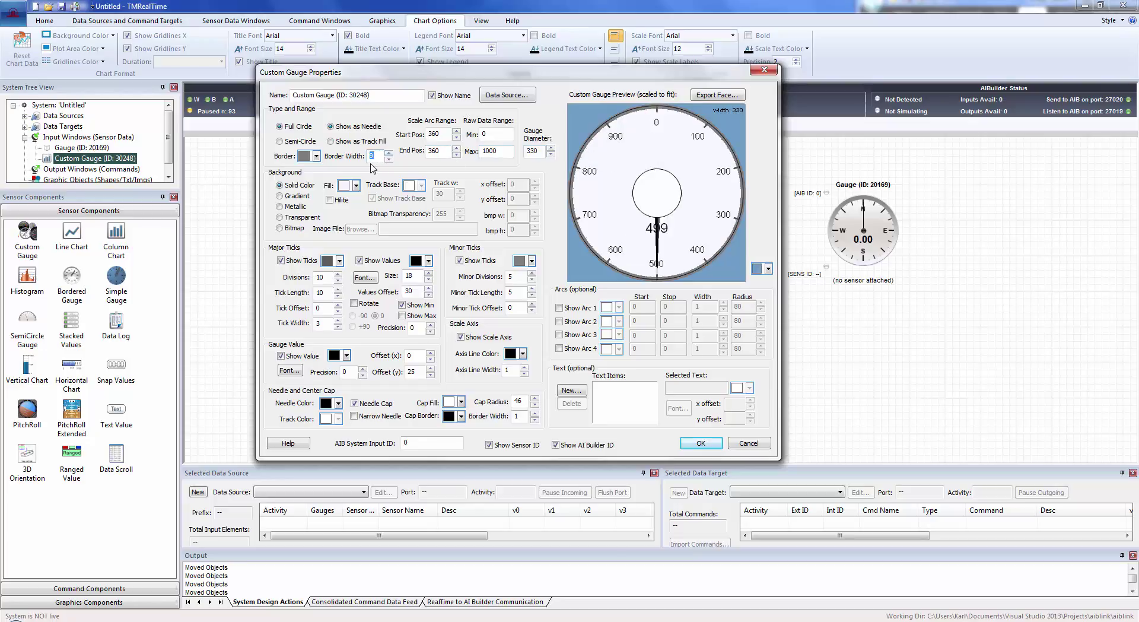
{"action": "left_click", "coordinate": [390, 154]}
{"action": "left_click", "coordinate": [389, 158]}
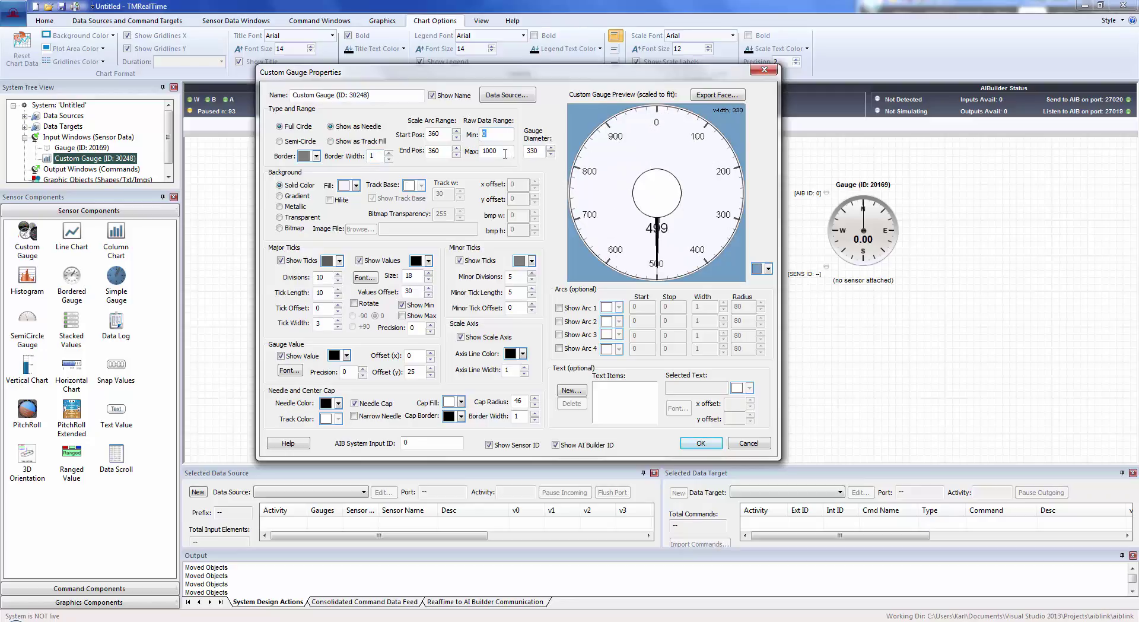
{"action": "key", "text": "Tab"}
{"action": "type", "text": "10"}
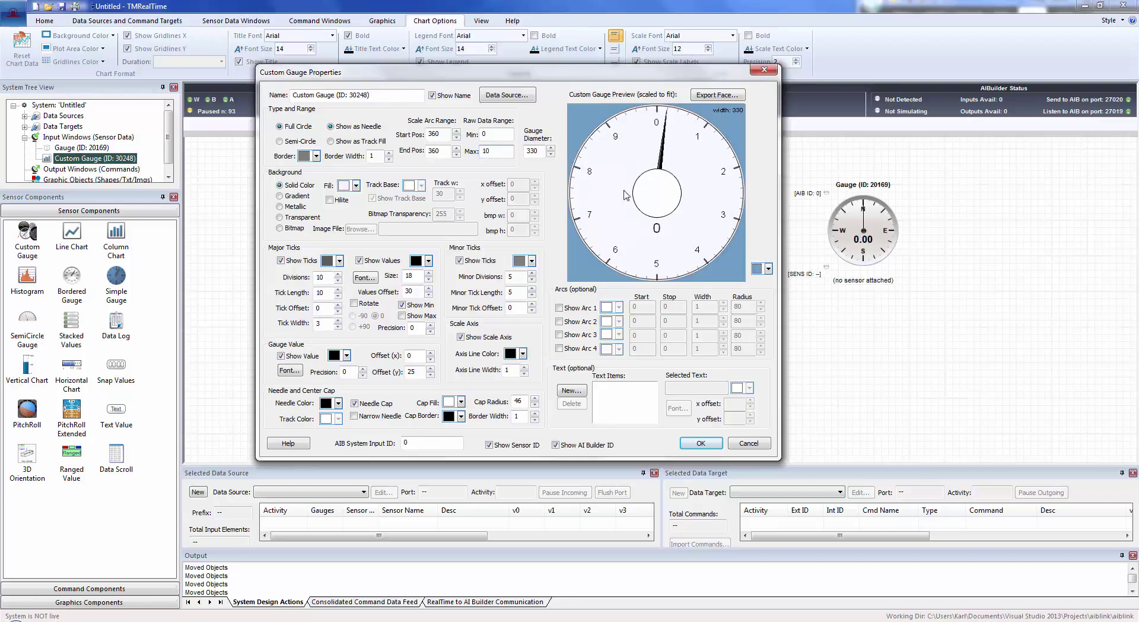
{"action": "key", "text": "shift+Home"}
{"action": "type", "text": "1"}
{"action": "key", "text": "Return"}
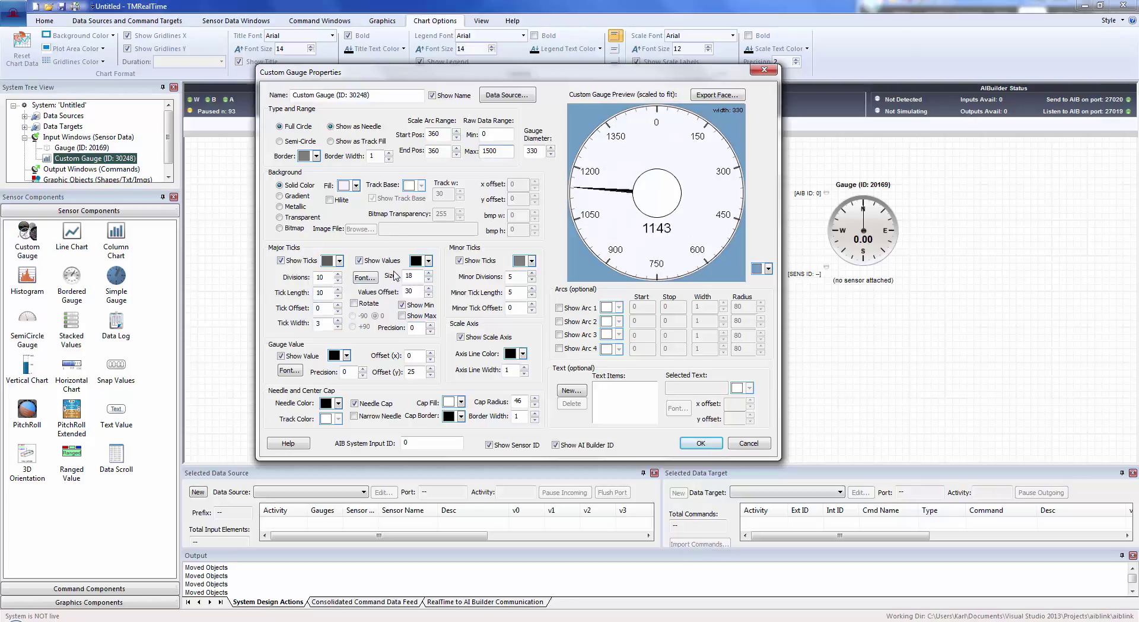
{"action": "left_click", "coordinate": [430, 325]}
{"action": "left_click", "coordinate": [430, 325]}
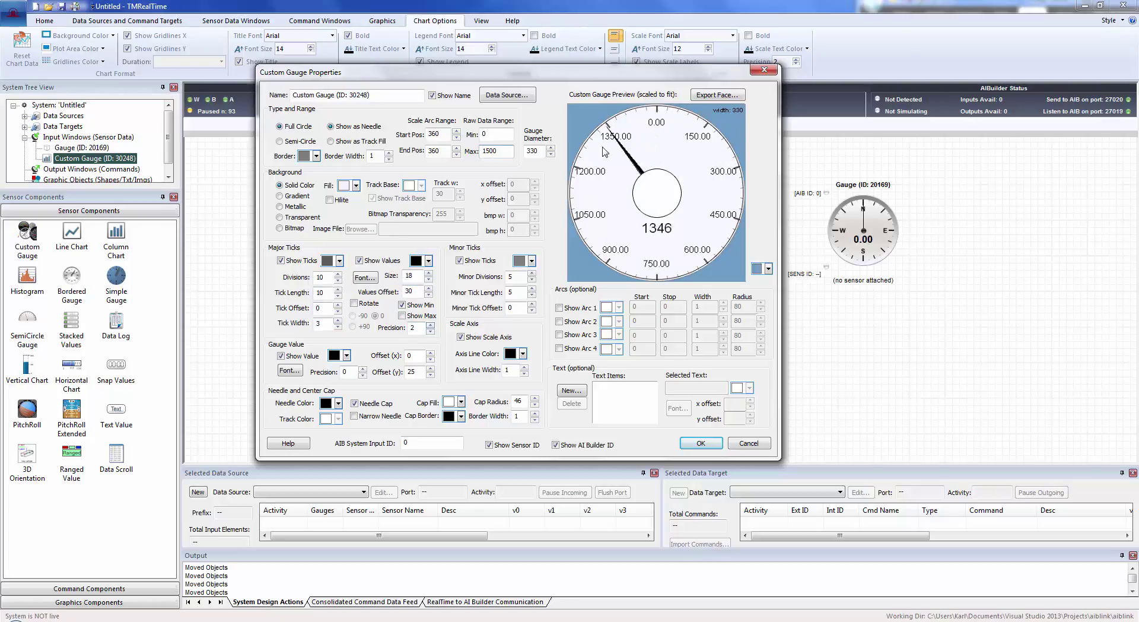
{"action": "left_click", "coordinate": [430, 331]}
{"action": "left_click", "coordinate": [430, 331]}
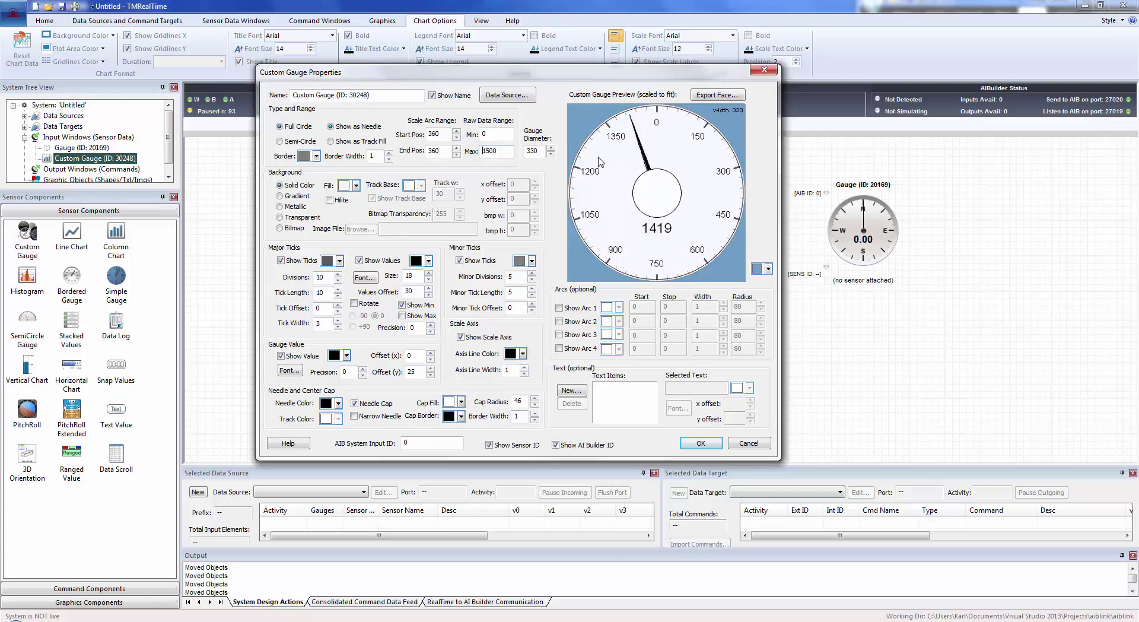
{"action": "double_click", "coordinate": [500, 150]}
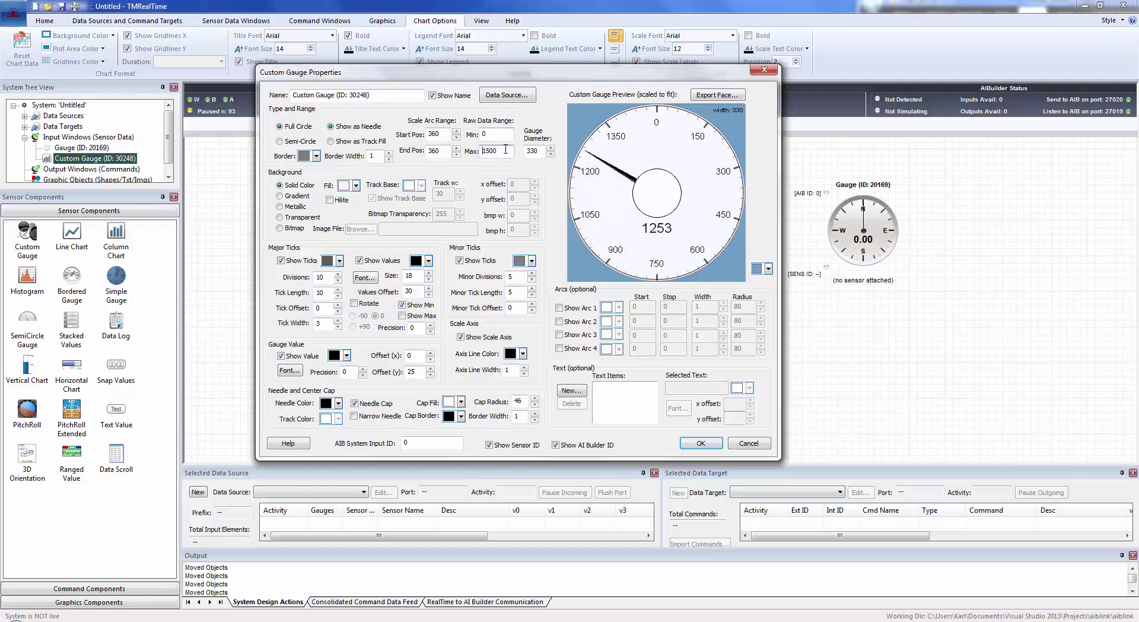
{"action": "type", "text": "100"}
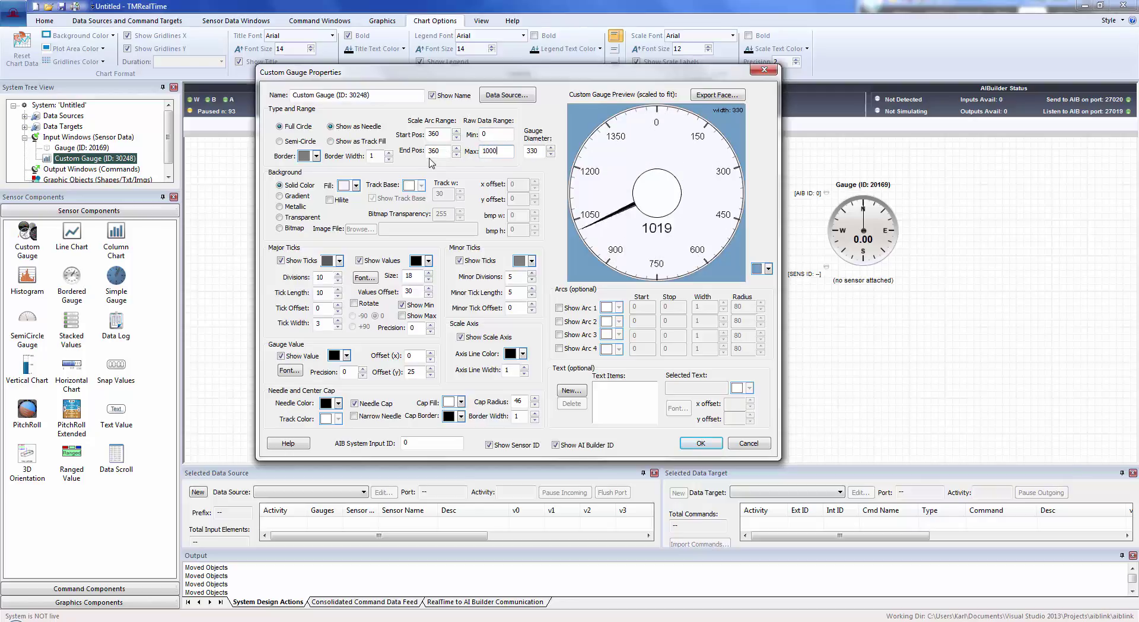
{"action": "double_click", "coordinate": [536, 152]}
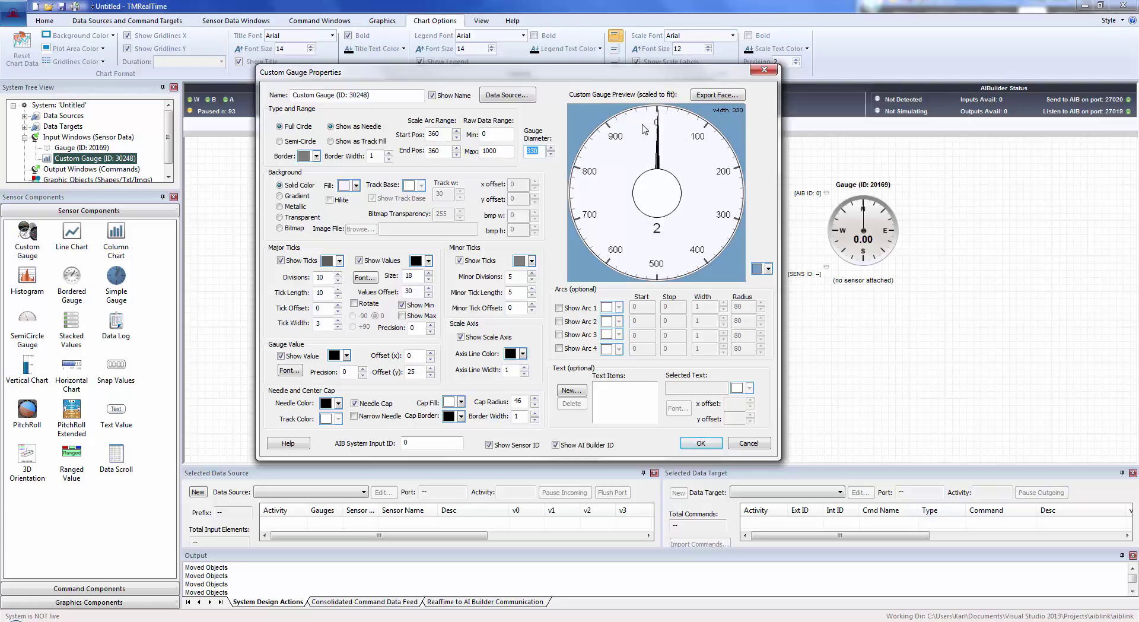
Step: Spin the scale arc's Start Pos and End Pos down to 270
{"action": "left_click", "coordinate": [456, 138]}
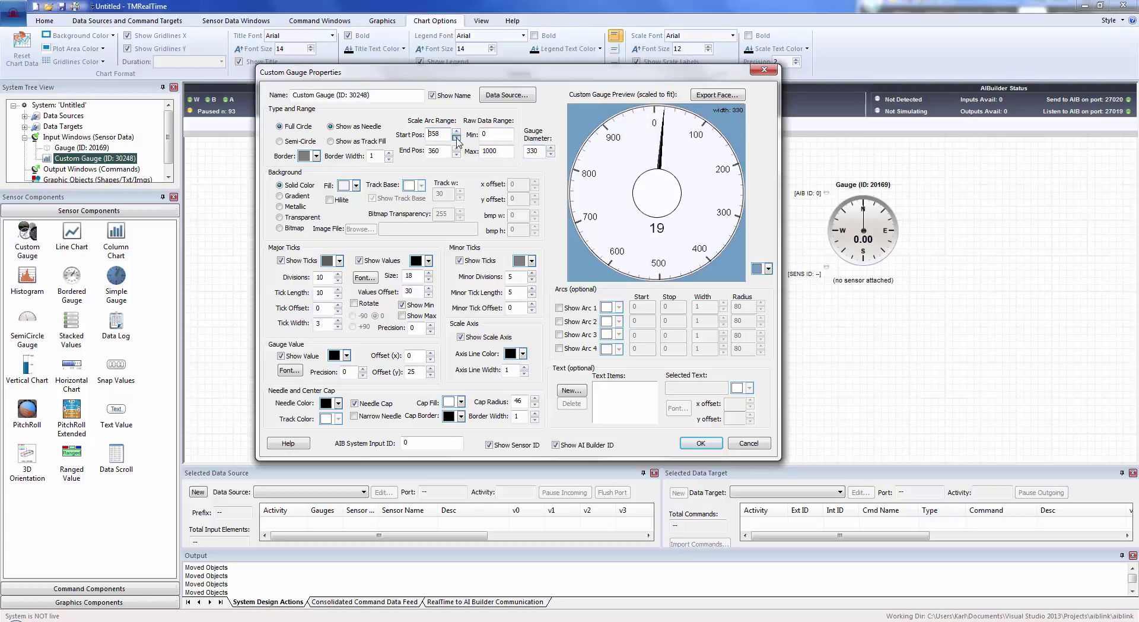
{"action": "left_click_drag", "start_coordinate": [456, 138], "coordinate": [456, 138]}
{"action": "left_click", "coordinate": [456, 132]}
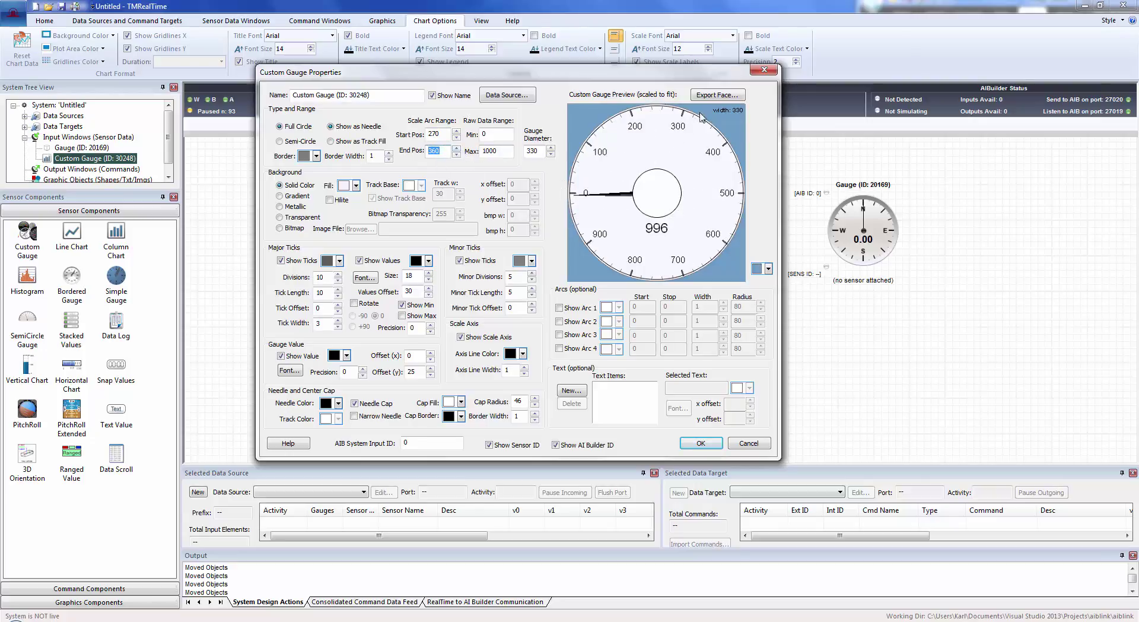
{"action": "left_click", "coordinate": [456, 155]}
{"action": "left_click", "coordinate": [457, 155]}
{"action": "left_click", "coordinate": [456, 155]}
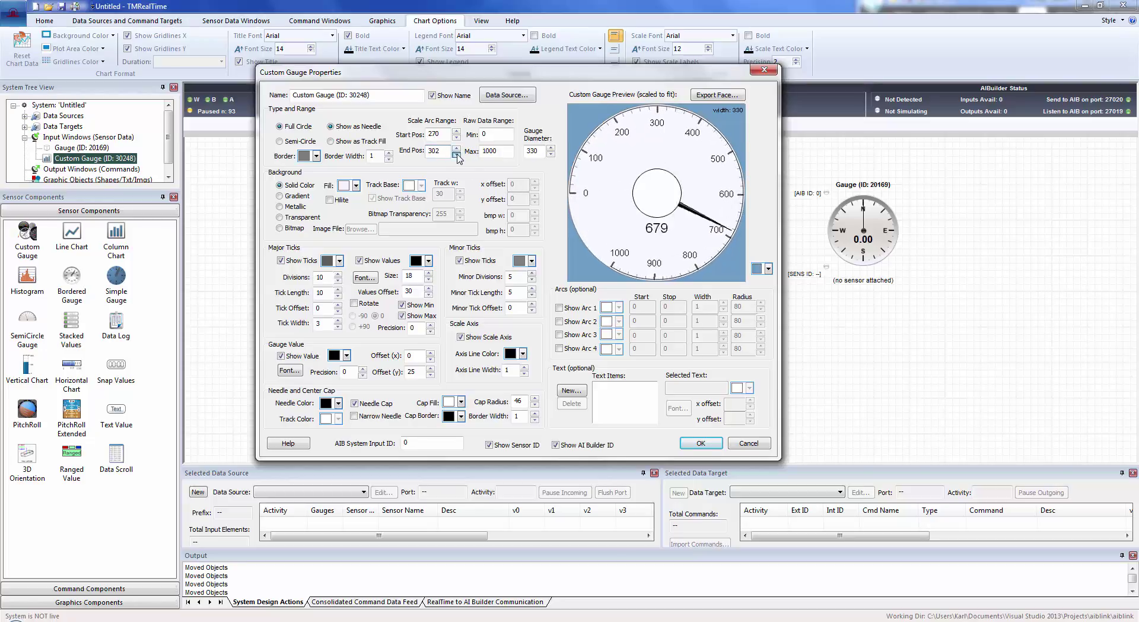
{"action": "left_click", "coordinate": [456, 155]}
{"action": "left_click", "coordinate": [456, 155]}
{"action": "left_click", "coordinate": [456, 155]}
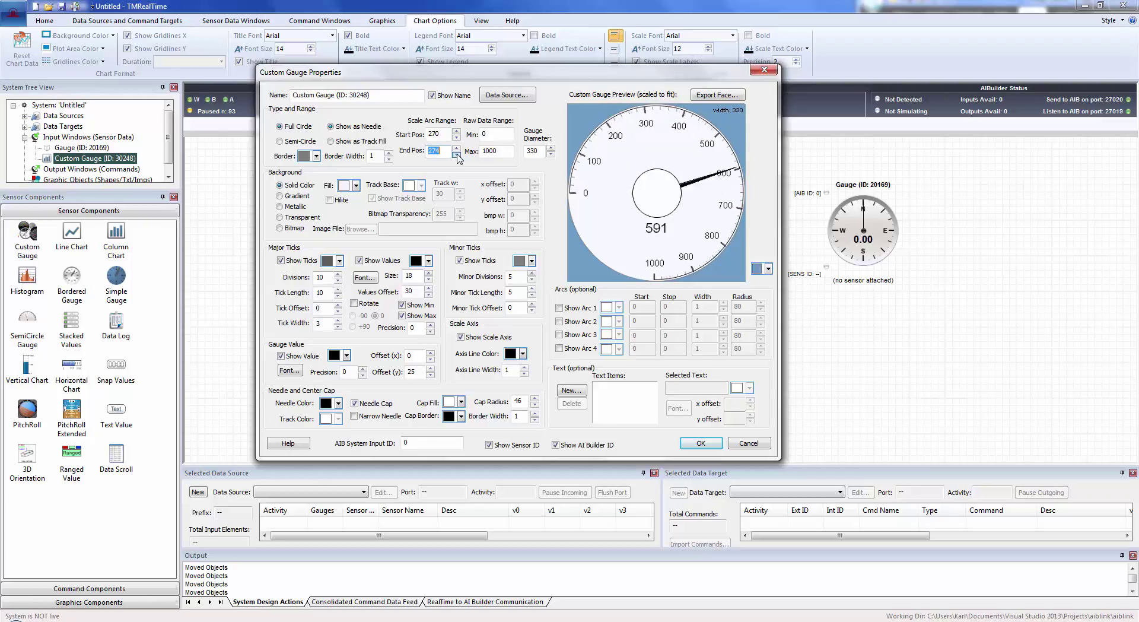
{"action": "left_click", "coordinate": [456, 154]}
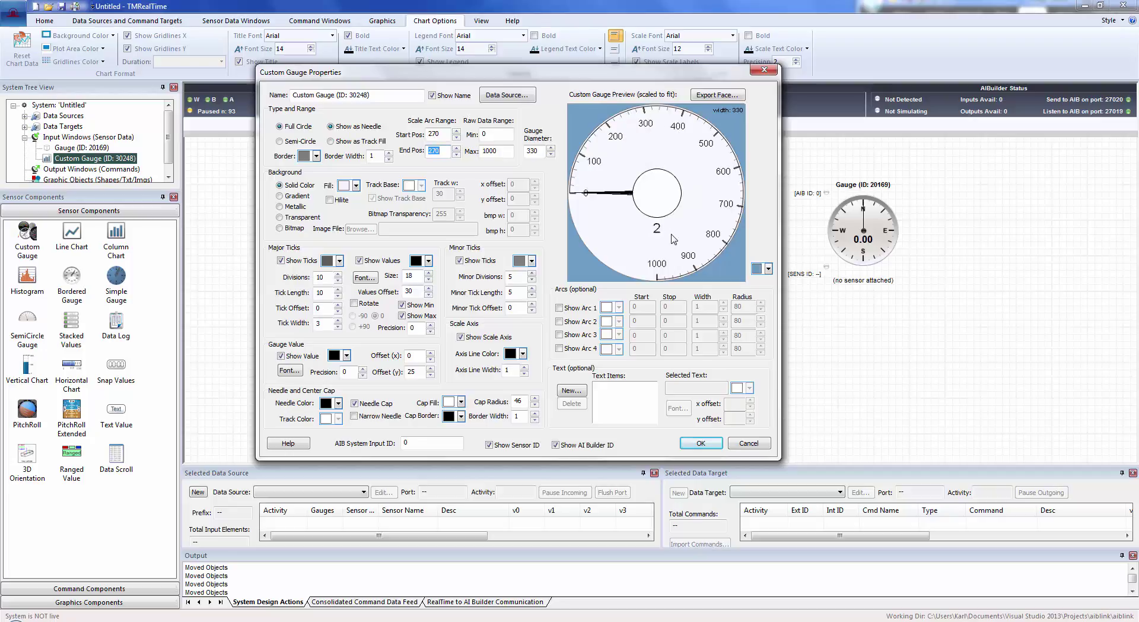
Step: Reduce the major tick offset to 2 and try the Metallic background style
{"action": "left_click", "coordinate": [338, 308]}
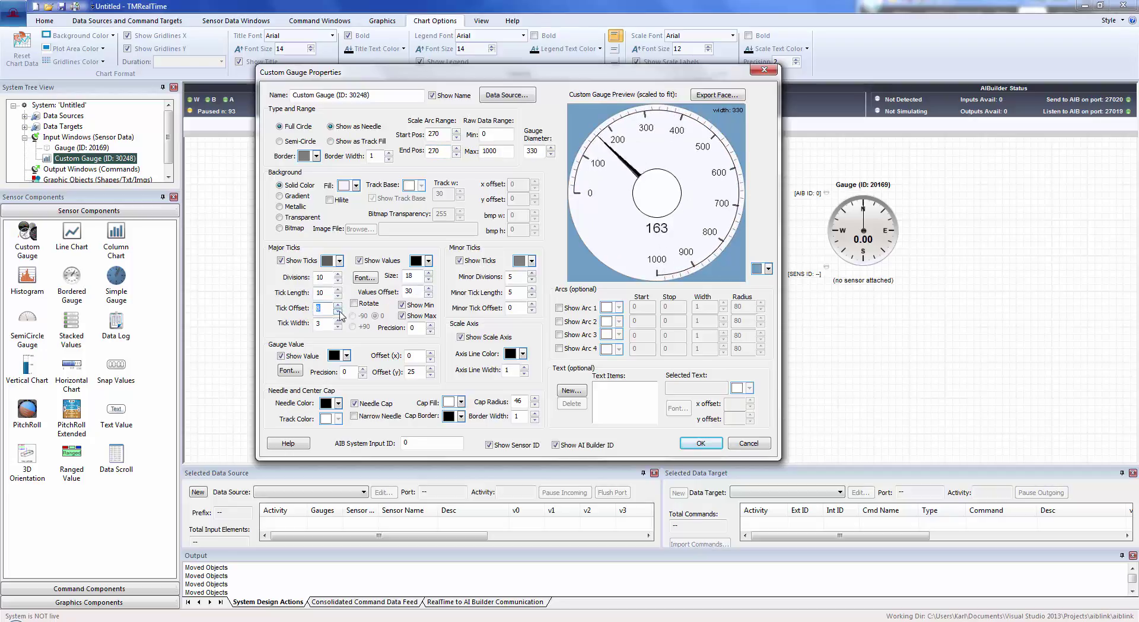
{"action": "left_click", "coordinate": [338, 311]}
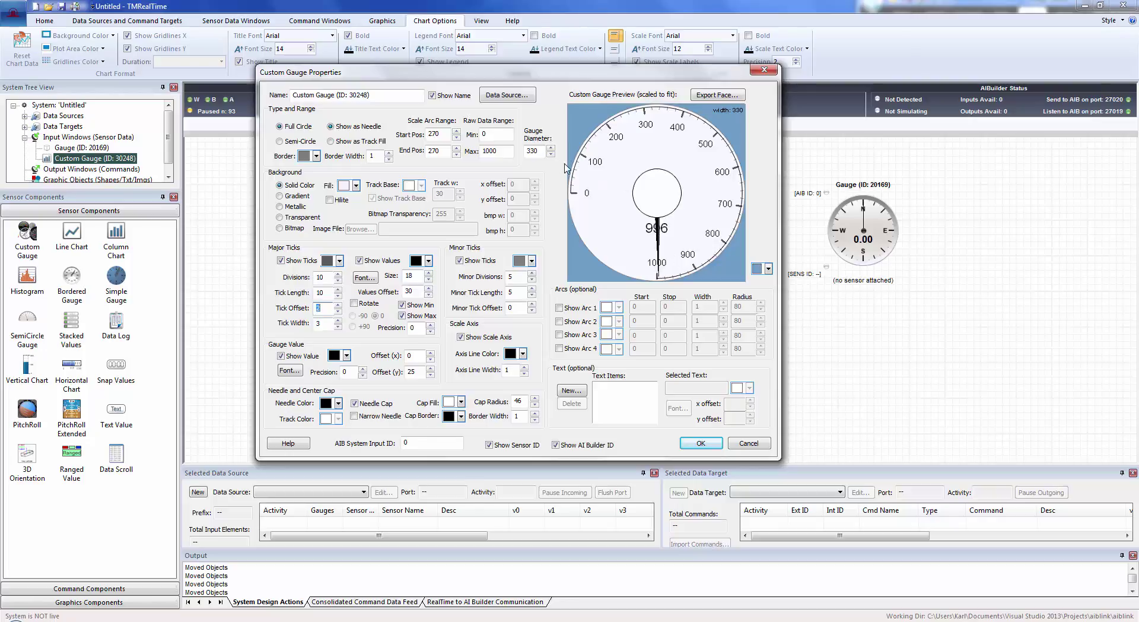
{"action": "left_click", "coordinate": [298, 206]}
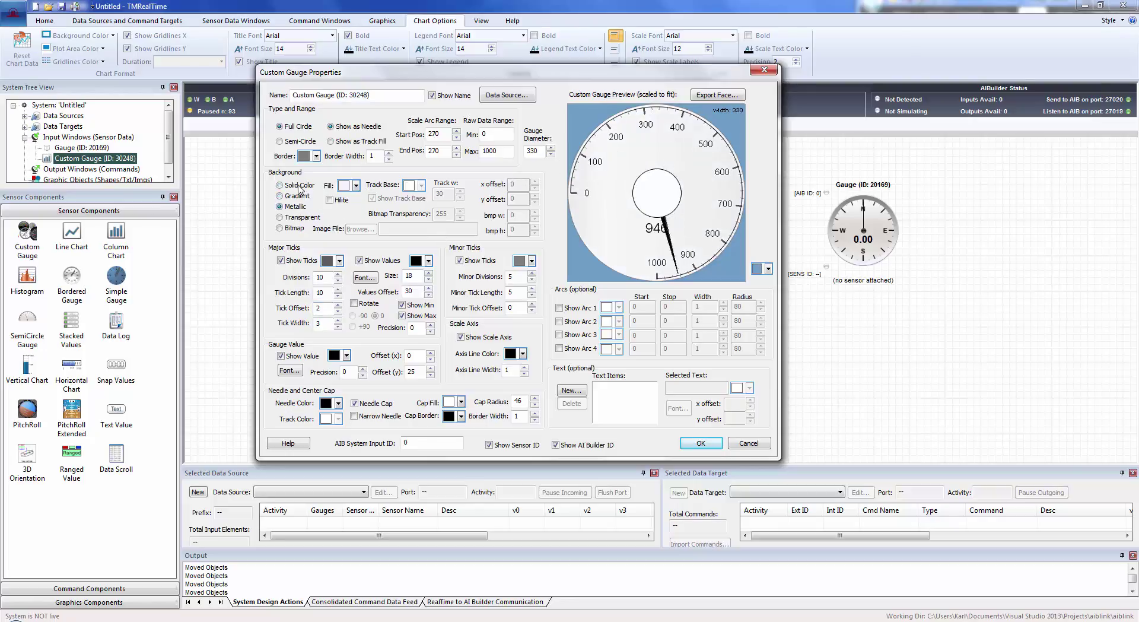
Step: Fill the gauge face solid black and make the major ticks, tick labels and minor ticks white
{"action": "left_click", "coordinate": [356, 185]}
{"action": "left_click", "coordinate": [347, 203]}
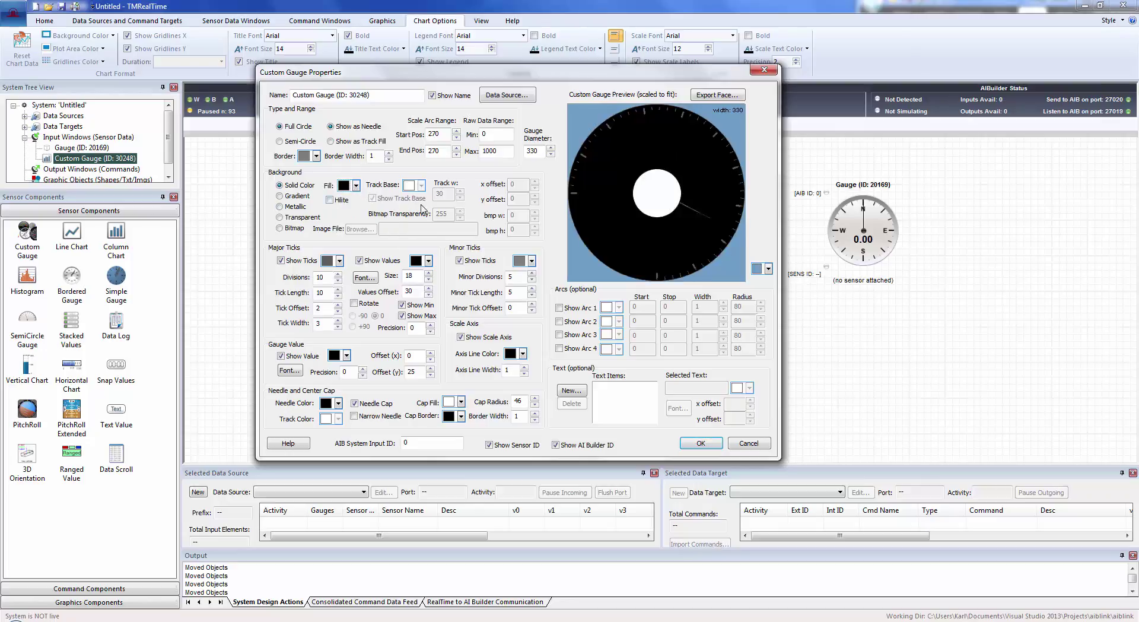
{"action": "left_click", "coordinate": [340, 260]}
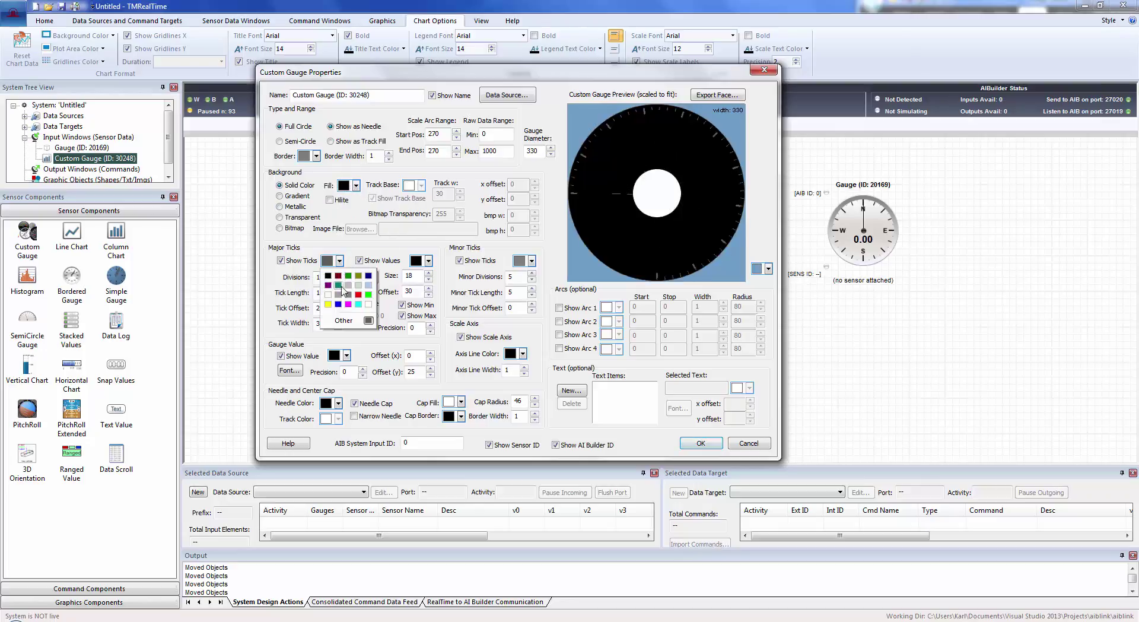
{"action": "left_click", "coordinate": [368, 304]}
{"action": "left_click", "coordinate": [428, 260]}
{"action": "left_click", "coordinate": [457, 304]}
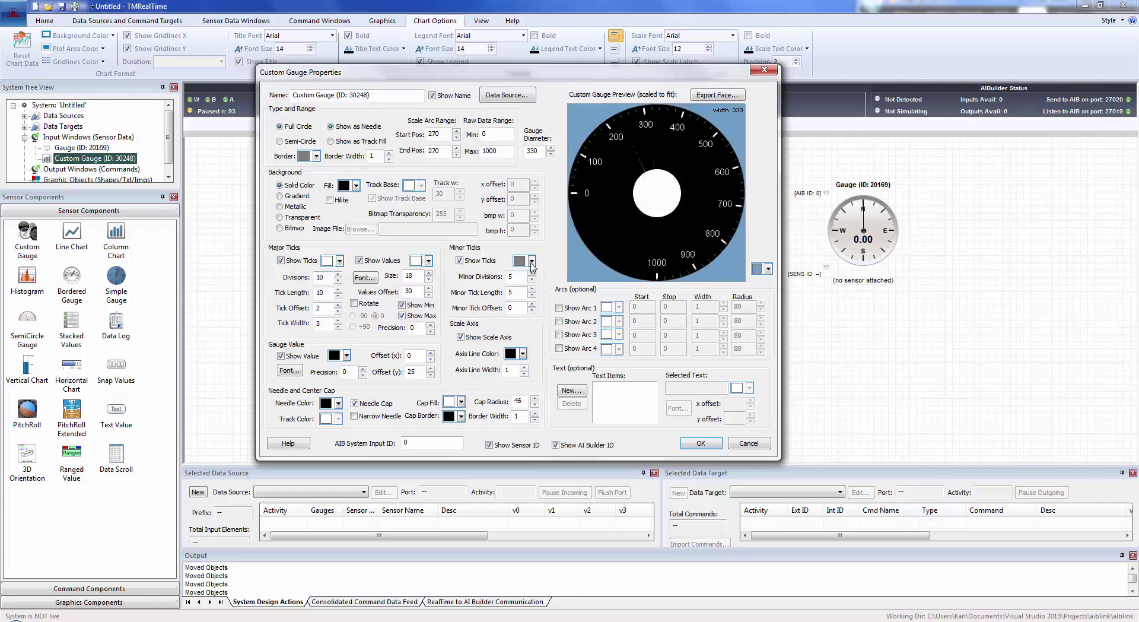
{"action": "left_click", "coordinate": [532, 261]}
{"action": "left_click", "coordinate": [560, 305]}
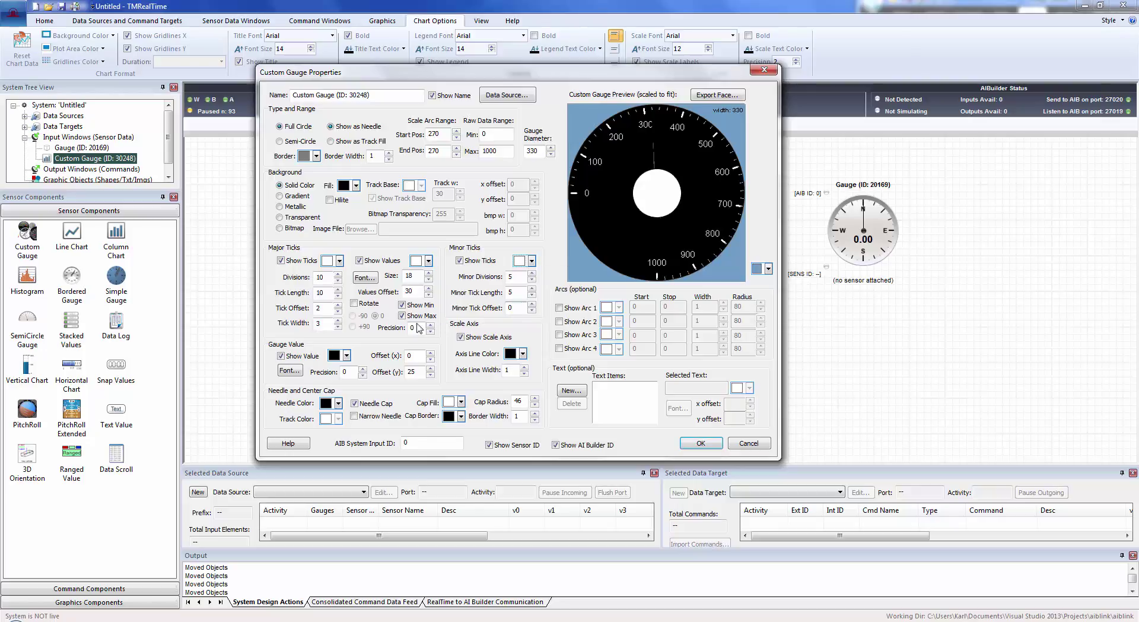
Step: Make the value readout white, the needle dark red, and increase the minor divisions
{"action": "left_click", "coordinate": [347, 355]}
{"action": "left_click", "coordinate": [375, 399]}
{"action": "left_click", "coordinate": [339, 403]}
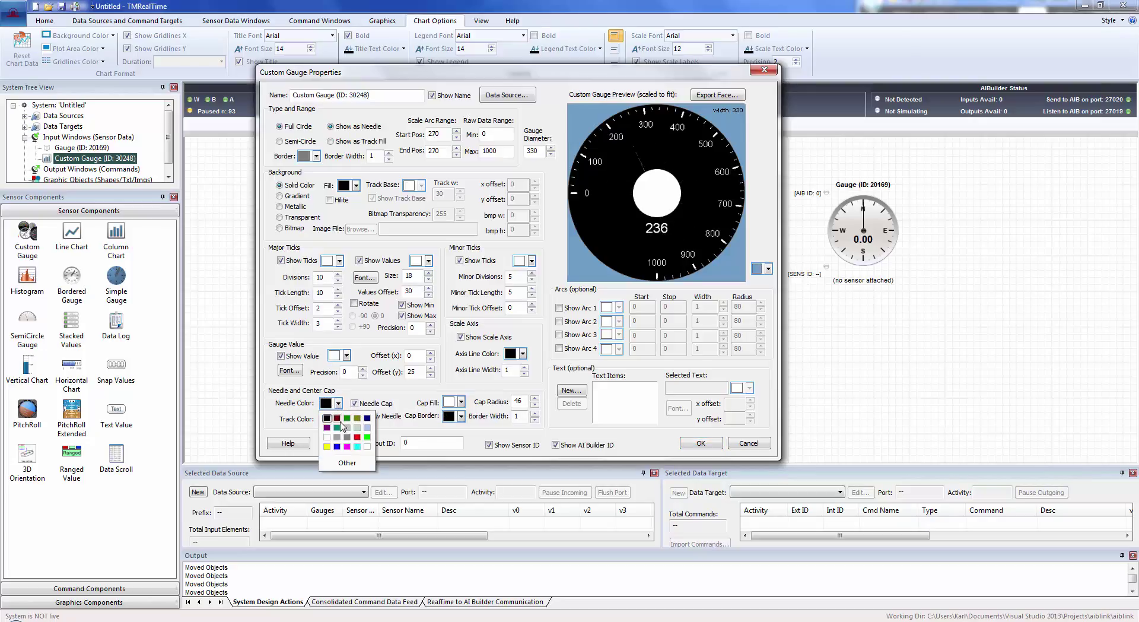
{"action": "left_click", "coordinate": [336, 417]}
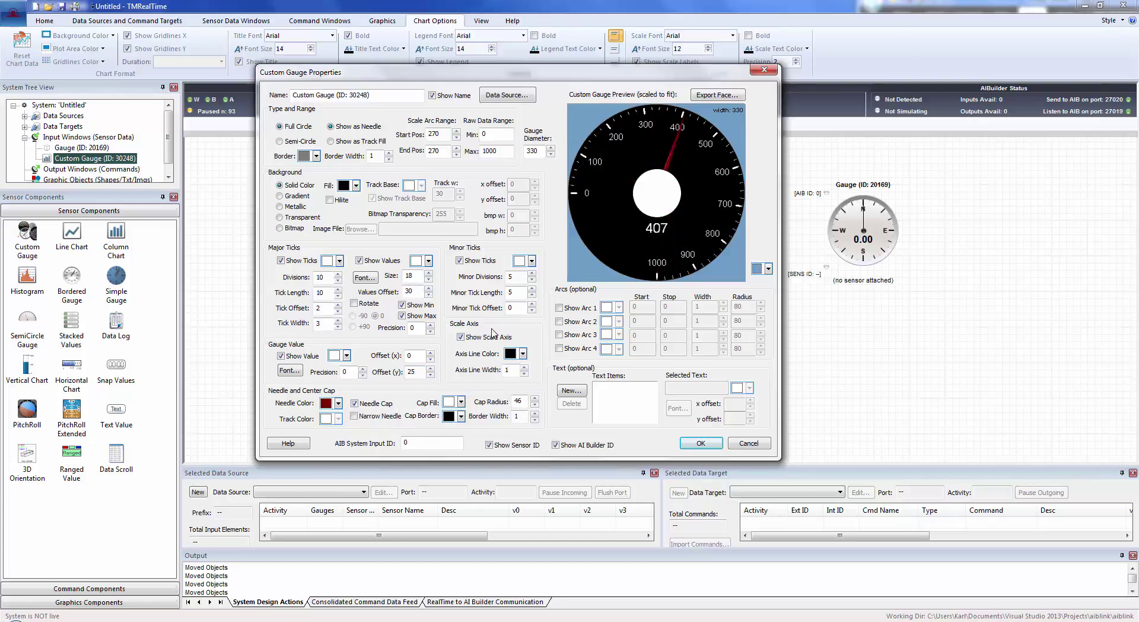
{"action": "left_click", "coordinate": [531, 275]}
{"action": "left_click", "coordinate": [531, 274]}
{"action": "left_click", "coordinate": [531, 274]}
{"action": "left_click", "coordinate": [531, 274]}
{"action": "left_click", "coordinate": [531, 274]}
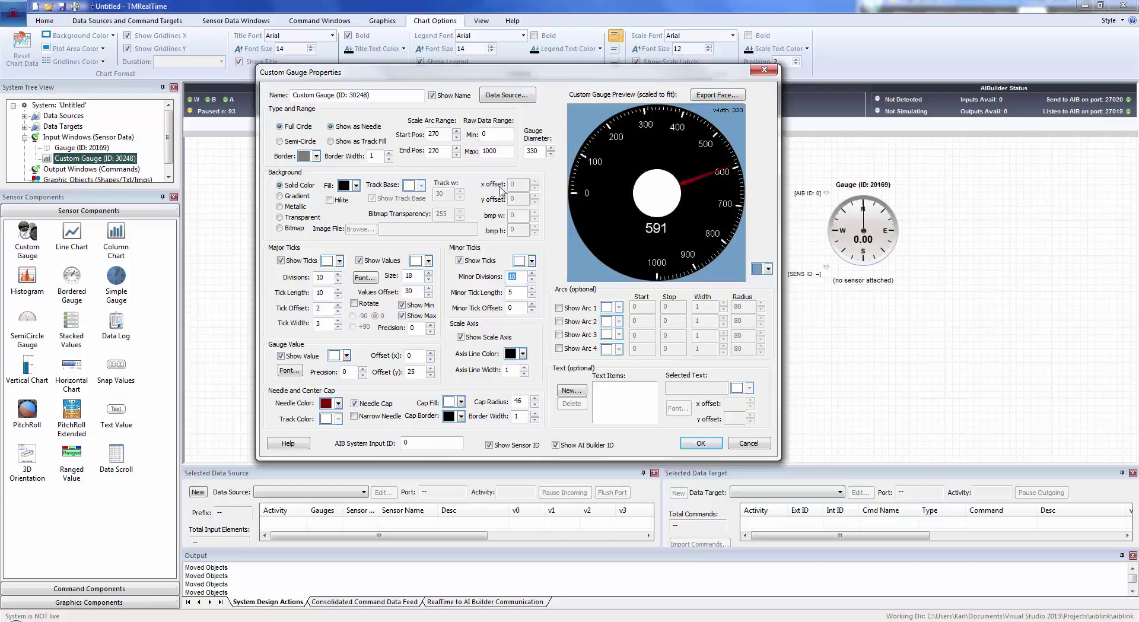
Step: Toggle Show Arc 1 on and off, apply the settings with OK, and move the gauge right
{"action": "left_click", "coordinate": [559, 308]}
{"action": "left_click", "coordinate": [590, 309]}
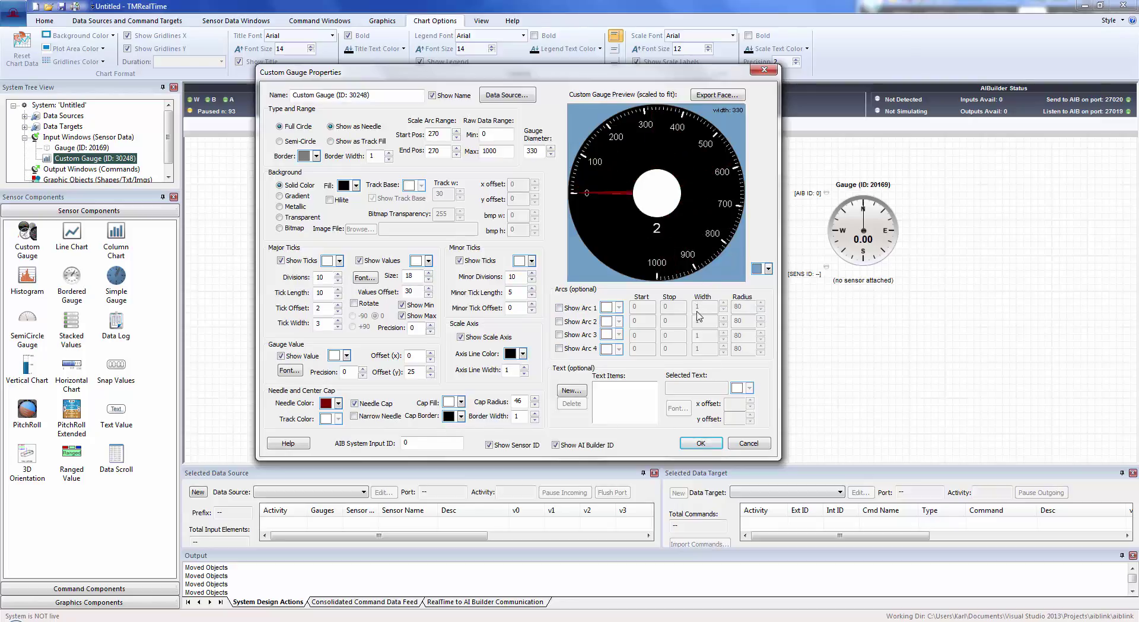
{"action": "left_click", "coordinate": [700, 443]}
{"action": "left_click_drag", "start_coordinate": [493, 312], "coordinate": [674, 303]}
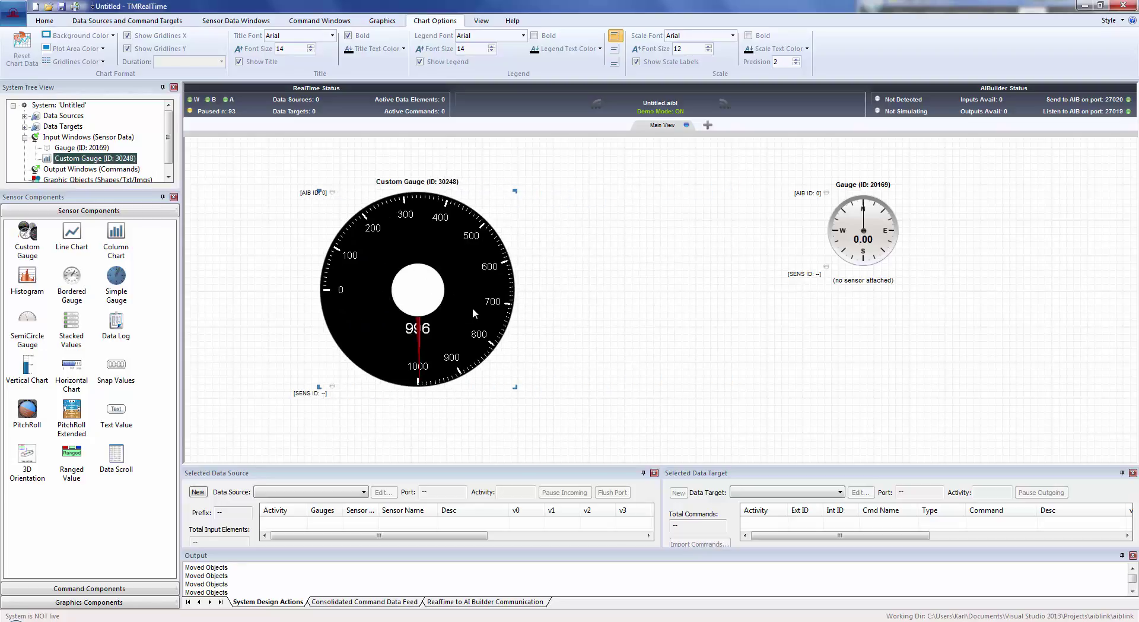
Step: Paste two copies of the black custom gauge and line the three up in a row
{"action": "left_click", "coordinate": [593, 276]}
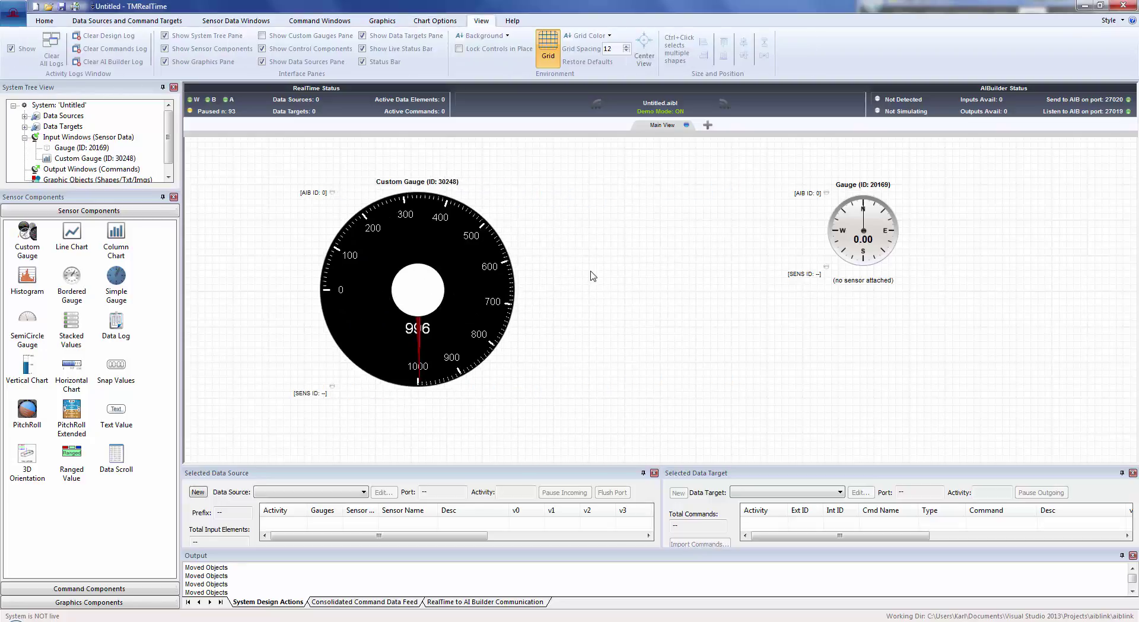
{"action": "key", "text": "ctrl+v"}
{"action": "left_click_drag", "start_coordinate": [472, 304], "coordinate": [678, 292]}
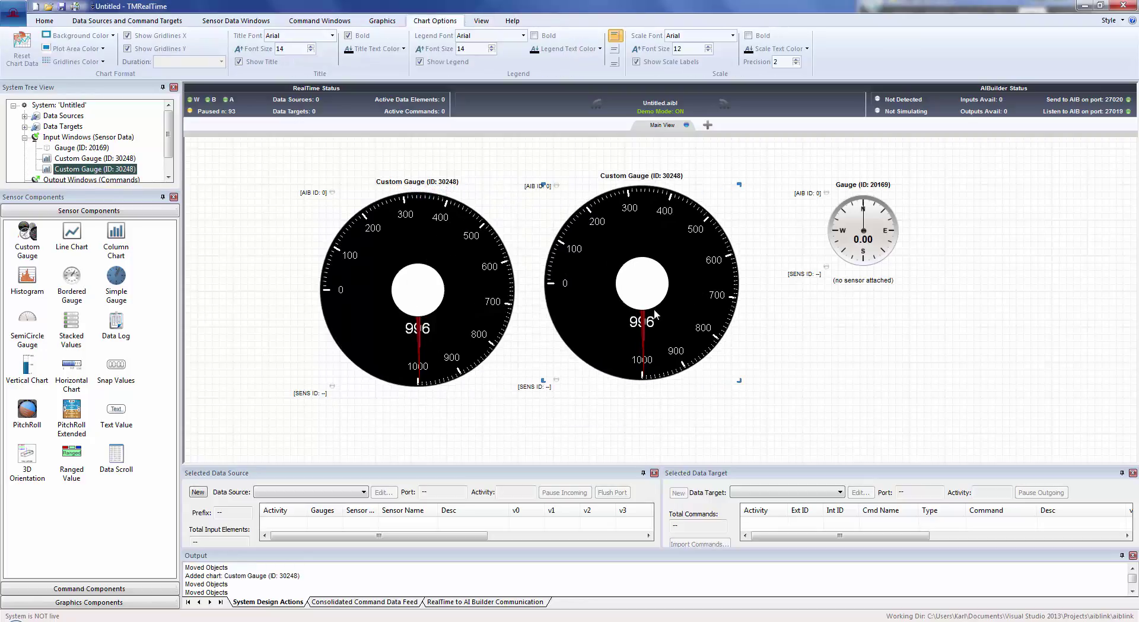
{"action": "key", "text": "ctrl+v"}
{"action": "left_click_drag", "start_coordinate": [620, 304], "coordinate": [923, 296]}
{"action": "left_click_drag", "start_coordinate": [839, 289], "coordinate": [724, 296]}
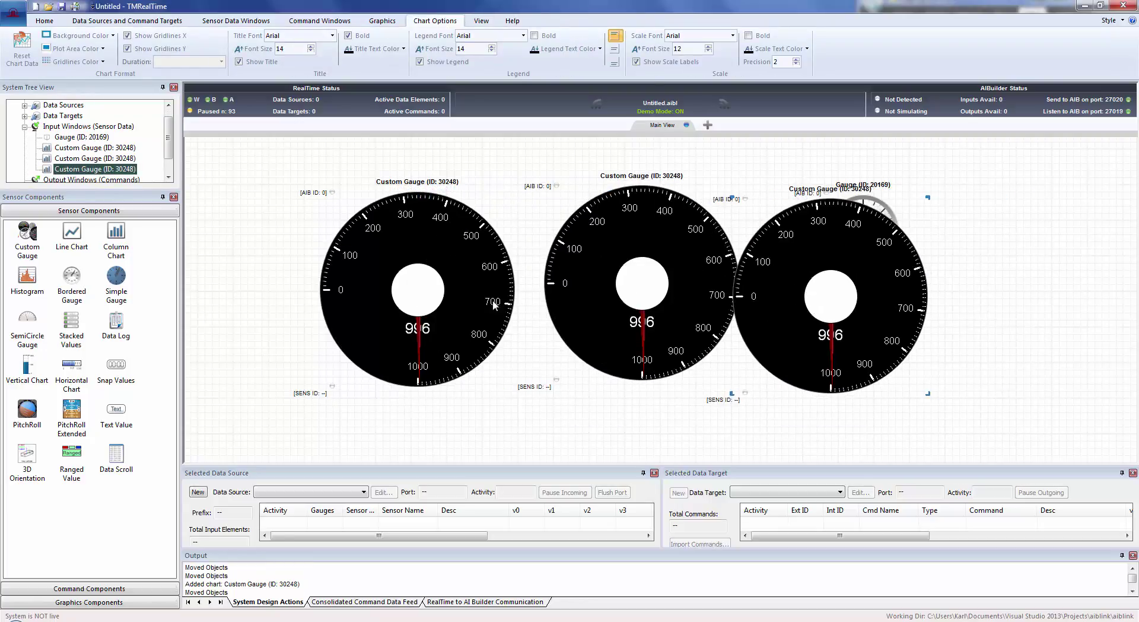
{"action": "left_click_drag", "start_coordinate": [505, 304], "coordinate": [432, 269]}
{"action": "left_click_drag", "start_coordinate": [602, 265], "coordinate": [531, 236]}
{"action": "left_click_drag", "start_coordinate": [729, 264], "coordinate": [695, 224]}
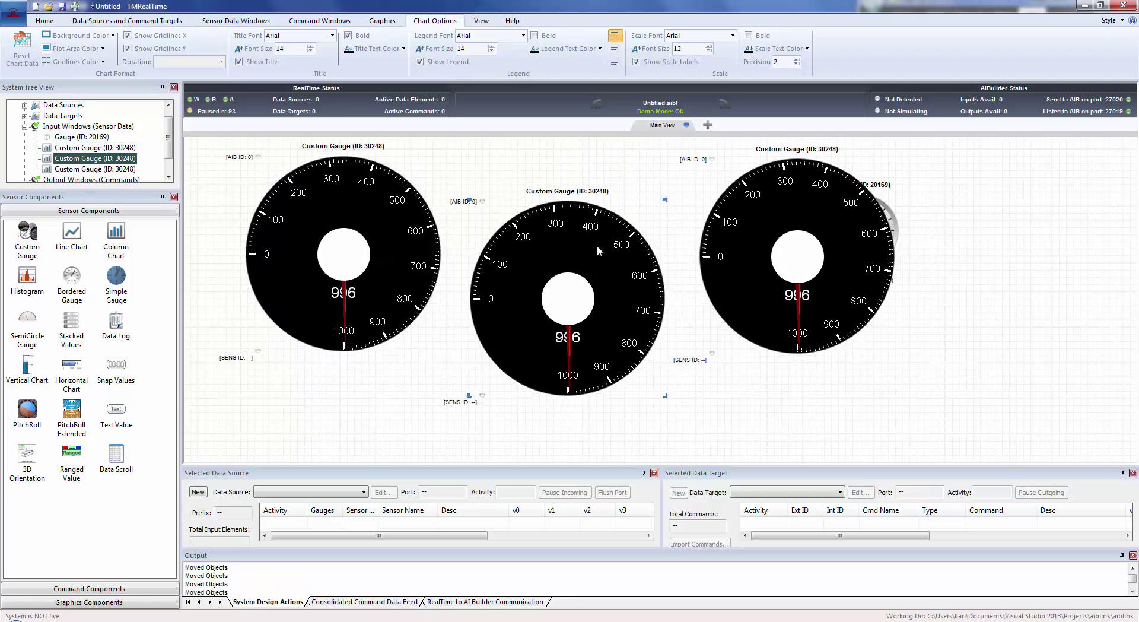
{"action": "left_click_drag", "start_coordinate": [597, 261], "coordinate": [622, 261]}
{"action": "left_click_drag", "start_coordinate": [781, 222], "coordinate": [832, 211]}
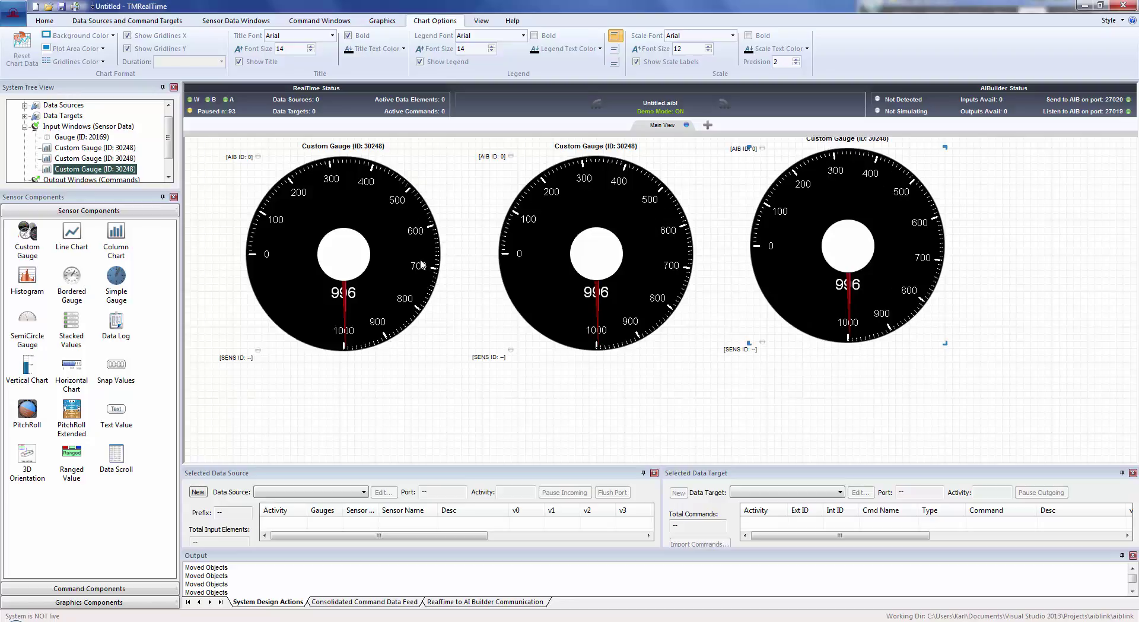
Step: Shrink the middle gauge, fine-tune the row, and move the compass gauge to the lower right
{"action": "left_click", "coordinate": [391, 258]}
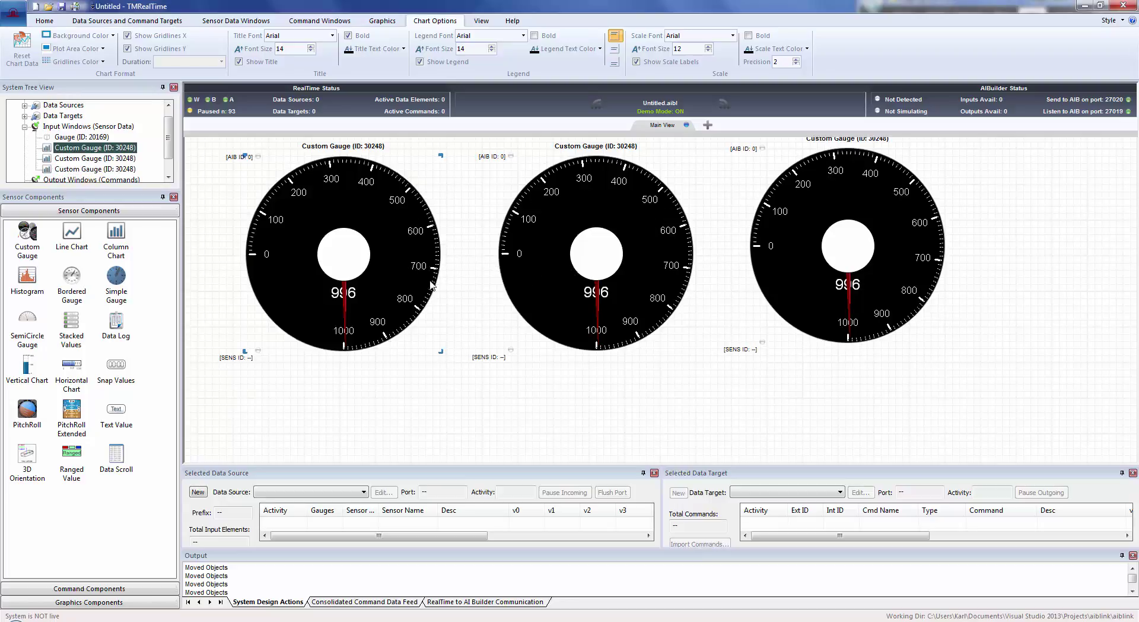
{"action": "mouse_move", "coordinate": [548, 263]}
{"action": "left_mouse_down"}
{"action": "mouse_move", "coordinate": [526, 284]}
{"action": "mouse_move", "coordinate": [542, 264]}
{"action": "left_mouse_up"}
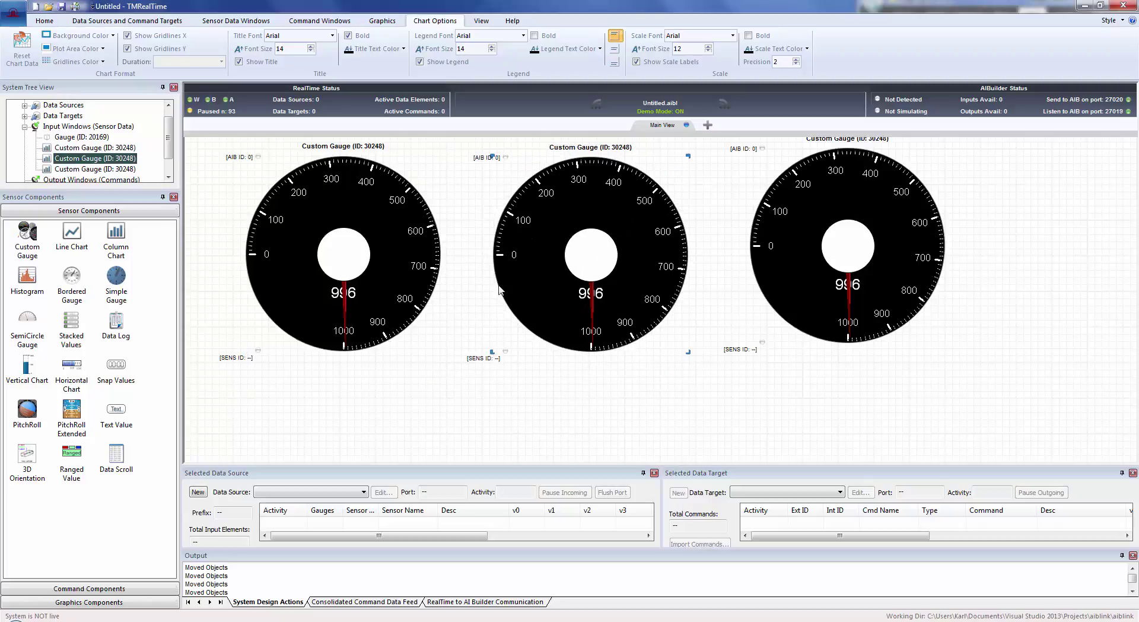
{"action": "left_click_drag", "start_coordinate": [688, 351], "coordinate": [644, 318]}
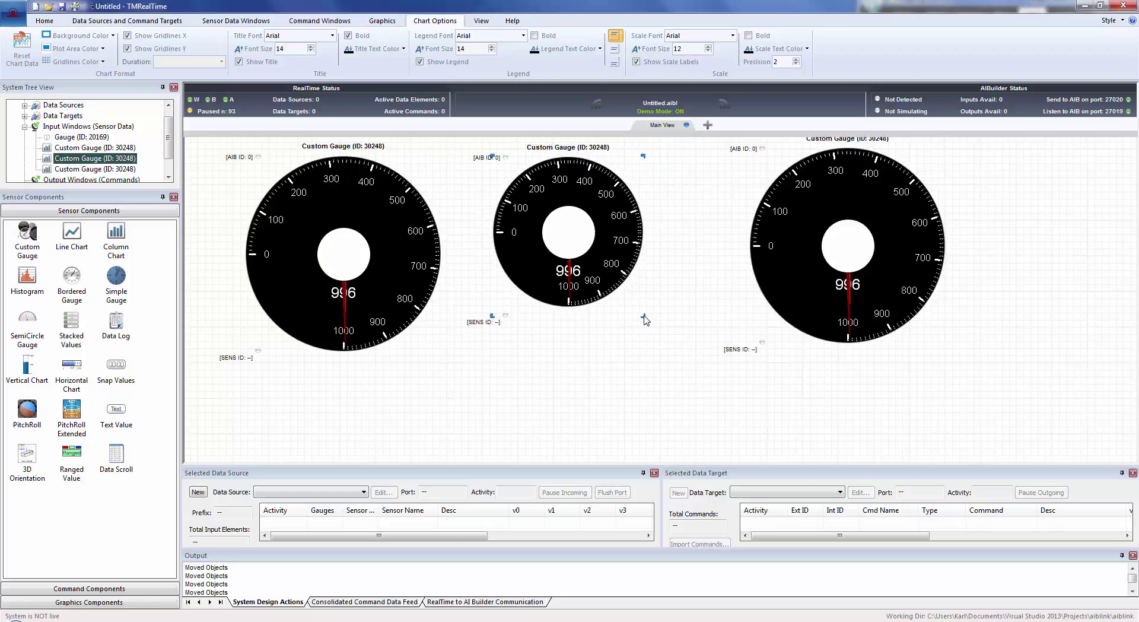
{"action": "left_click_drag", "start_coordinate": [603, 261], "coordinate": [599, 281]}
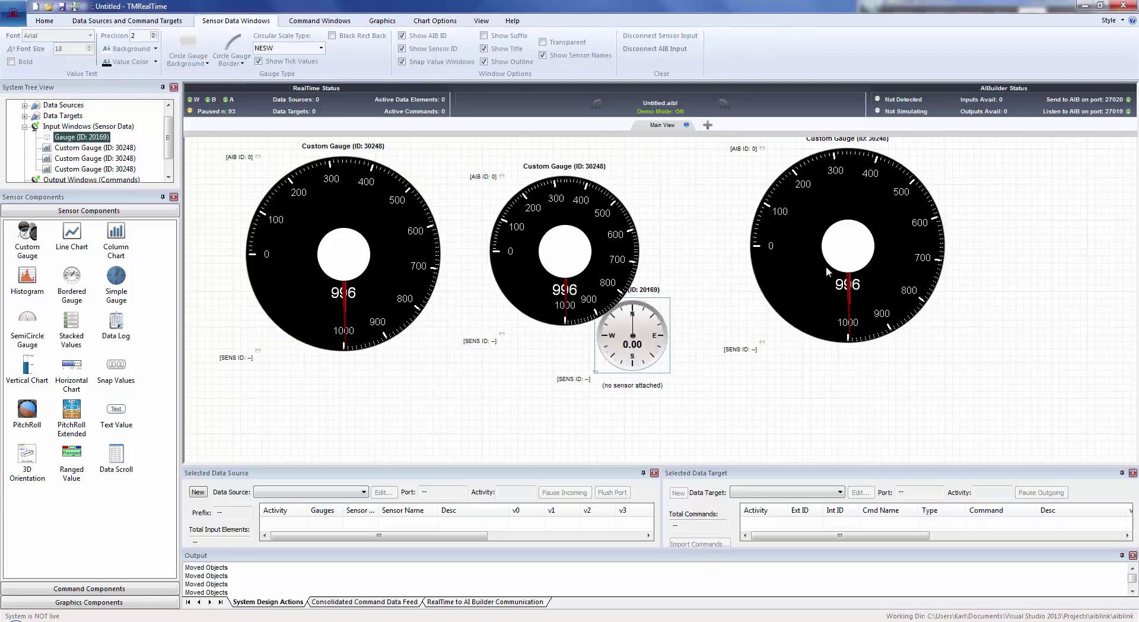
{"action": "left_click_drag", "start_coordinate": [630, 350], "coordinate": [716, 355]}
{"action": "left_click_drag", "start_coordinate": [821, 374], "coordinate": [1029, 356]}
{"action": "left_click_drag", "start_coordinate": [937, 332], "coordinate": [836, 331]}
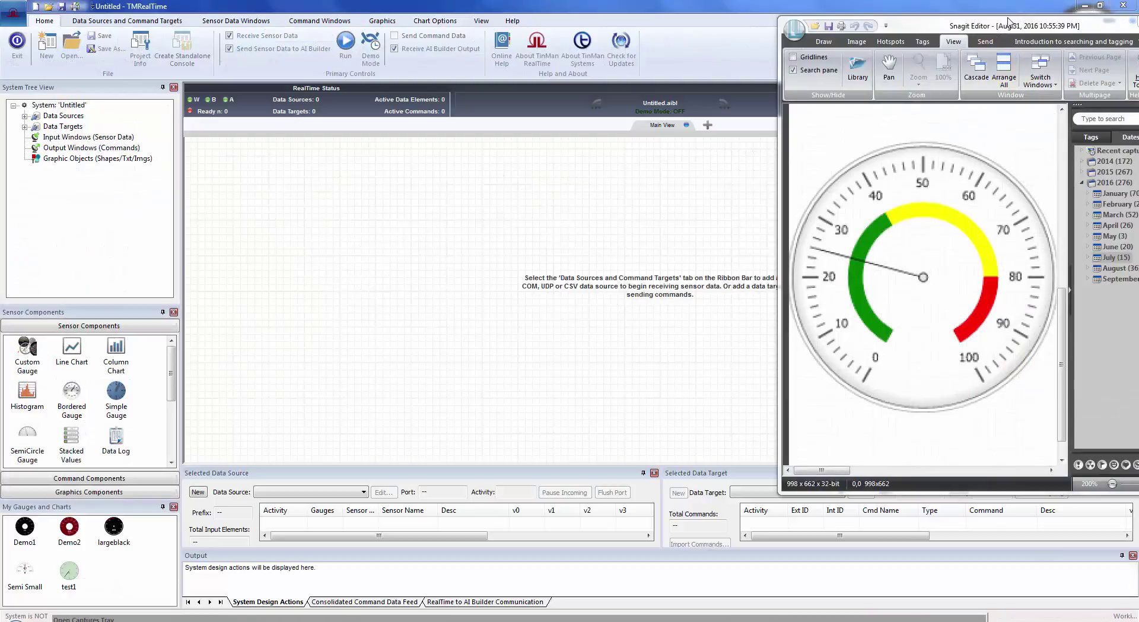
Step: Move and narrow the Snagit reference window, then drop a Custom Gauge onto the canvas
{"action": "left_click_drag", "start_coordinate": [1017, 27], "coordinate": [946, 20]}
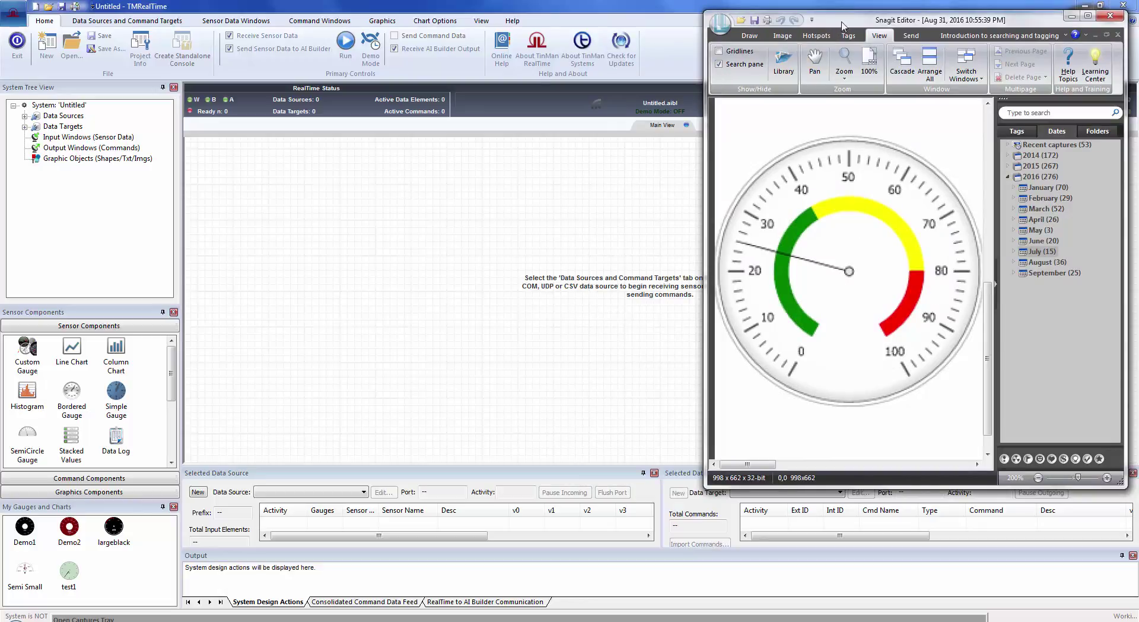
{"action": "left_click_drag", "start_coordinate": [854, 19], "coordinate": [875, 23]}
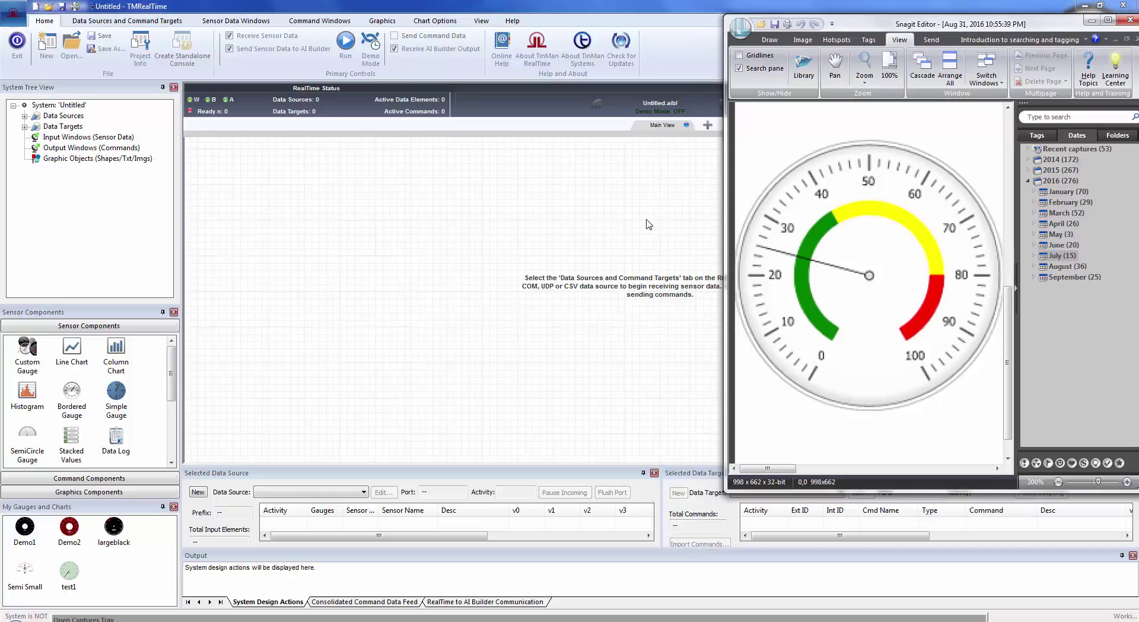
{"action": "left_click_drag", "start_coordinate": [726, 156], "coordinate": [736, 154]}
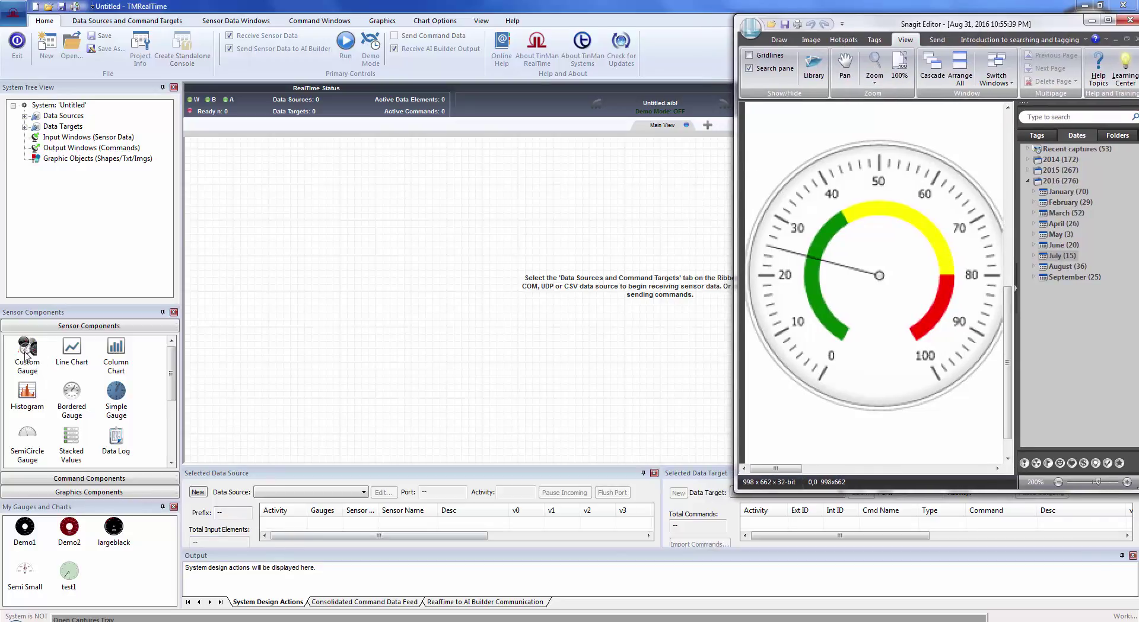
{"action": "left_click_drag", "start_coordinate": [23, 351], "coordinate": [394, 257]}
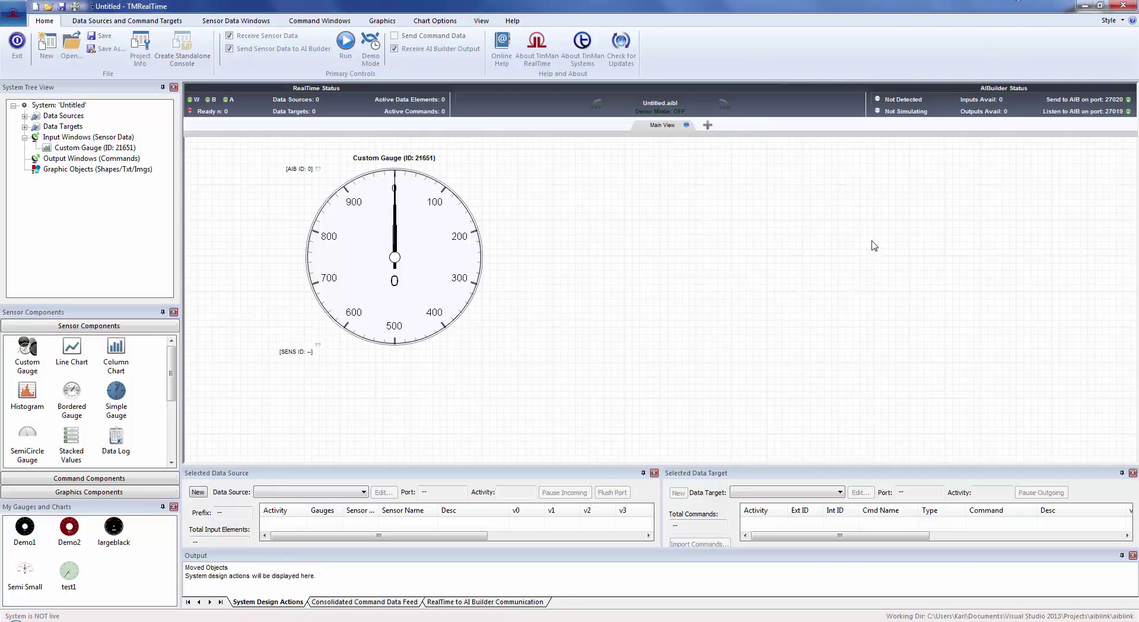
Step: Restore and resize TMRealTime and Snagit so the custom gauge and 0–100 reference sit side by side
{"action": "left_click_drag", "start_coordinate": [429, 306], "coordinate": [526, 338]}
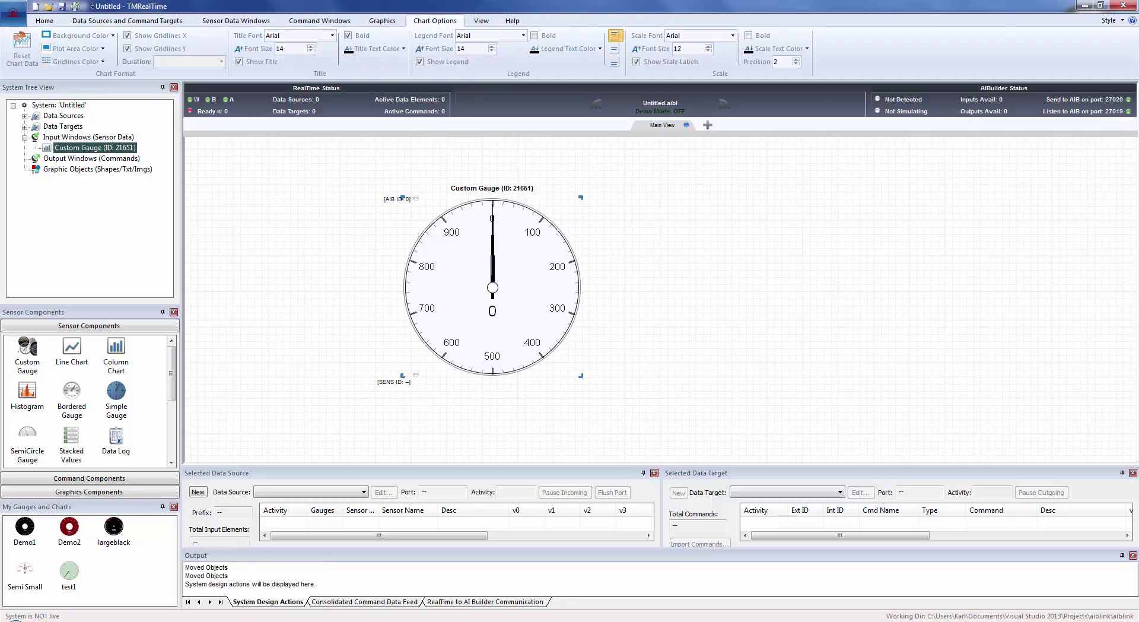
{"action": "key", "text": "alt+Tab"}
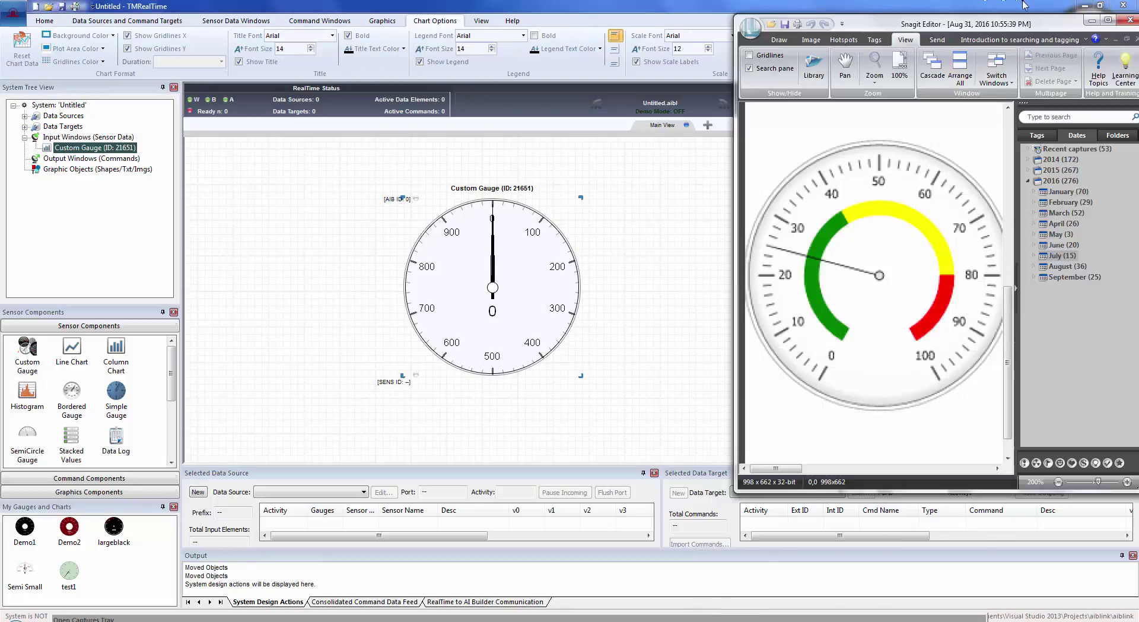
{"action": "left_click", "coordinate": [1024, 5]}
{"action": "double_click", "coordinate": [1050, 5]}
{"action": "left_click_drag", "start_coordinate": [871, 82], "coordinate": [749, 4]}
{"action": "left_click_drag", "start_coordinate": [850, 454], "coordinate": [908, 617]}
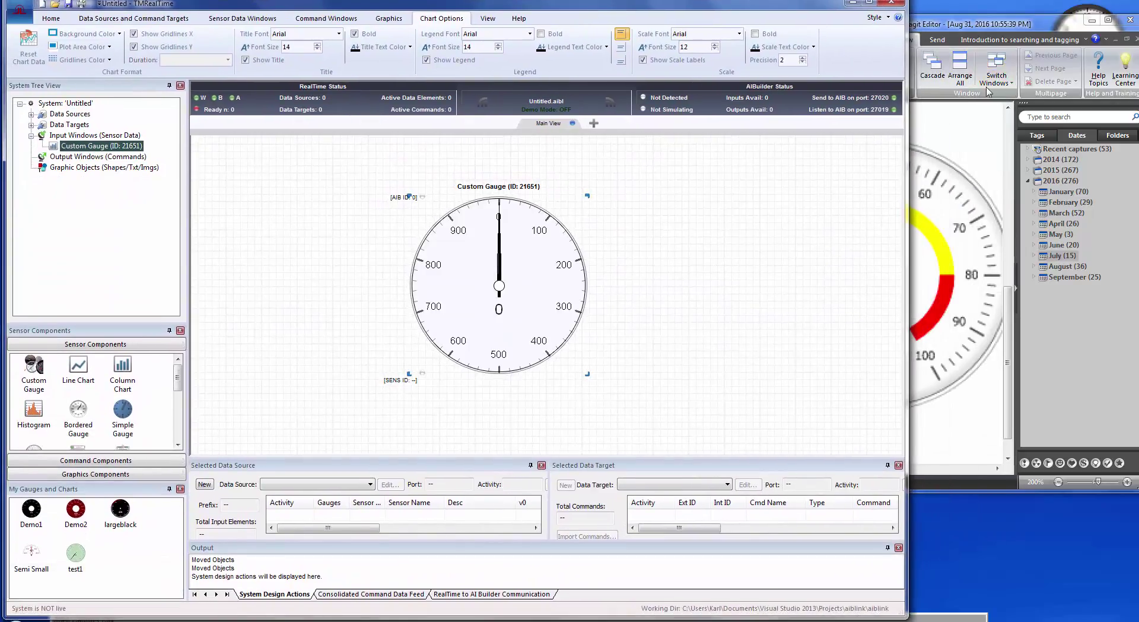
{"action": "double_click", "coordinate": [973, 24]}
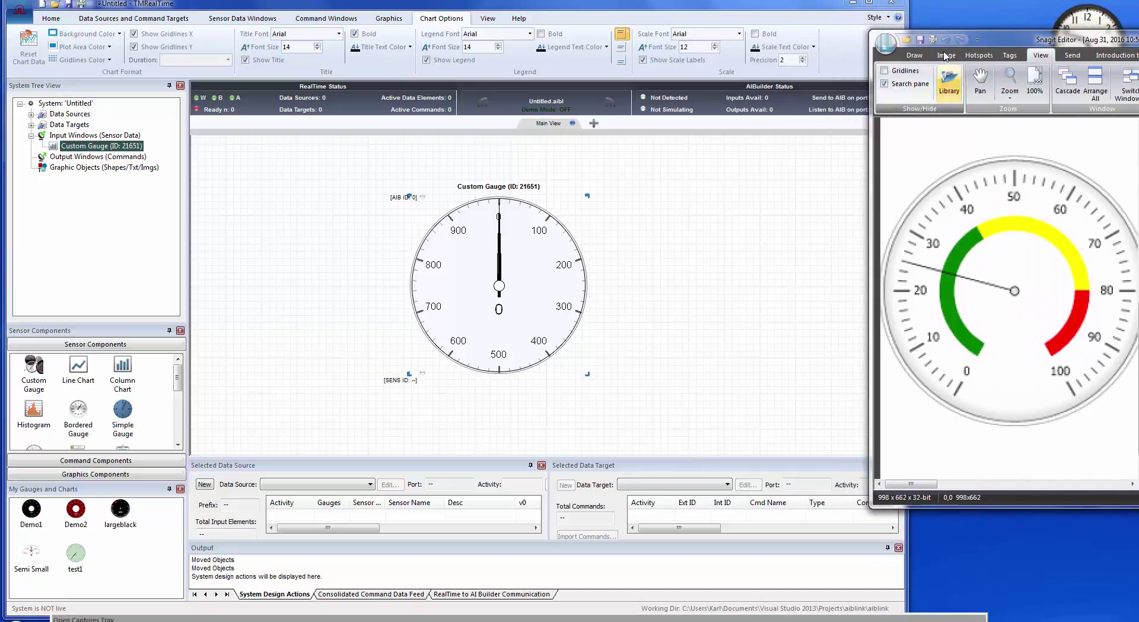
{"action": "left_click_drag", "start_coordinate": [906, 42], "coordinate": [797, 43]}
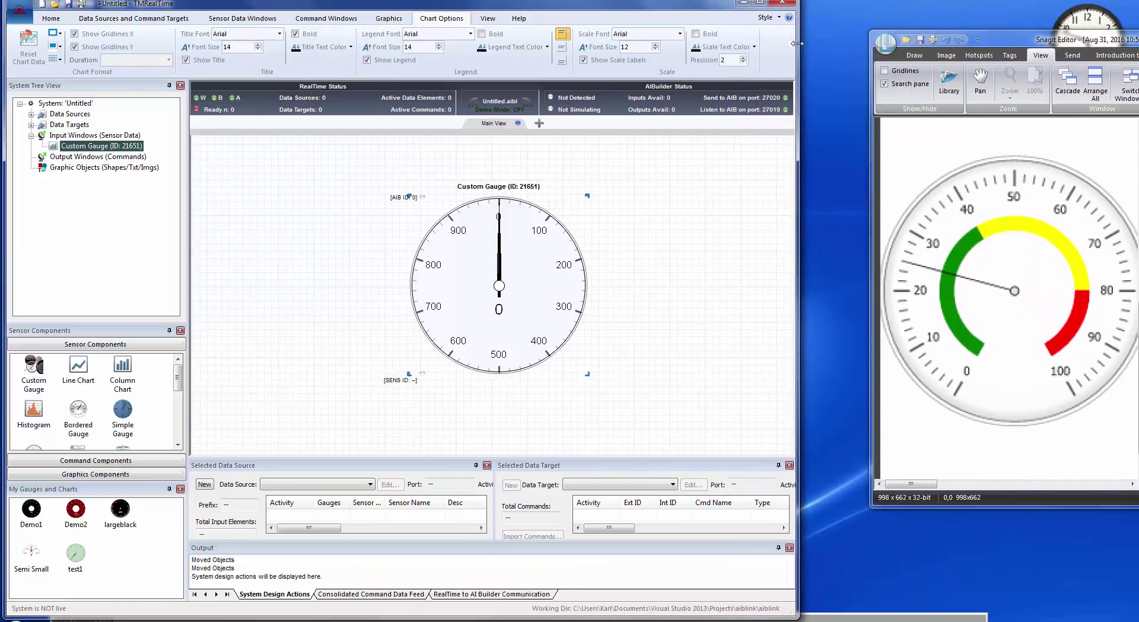
{"action": "left_click_drag", "start_coordinate": [981, 45], "coordinate": [913, 54]}
{"action": "left_click_drag", "start_coordinate": [516, 307], "coordinate": [442, 306]}
Step: Open the custom gauge's properties and cut its maximum value from 1000 to 100
{"action": "double_click", "coordinate": [457, 307]}
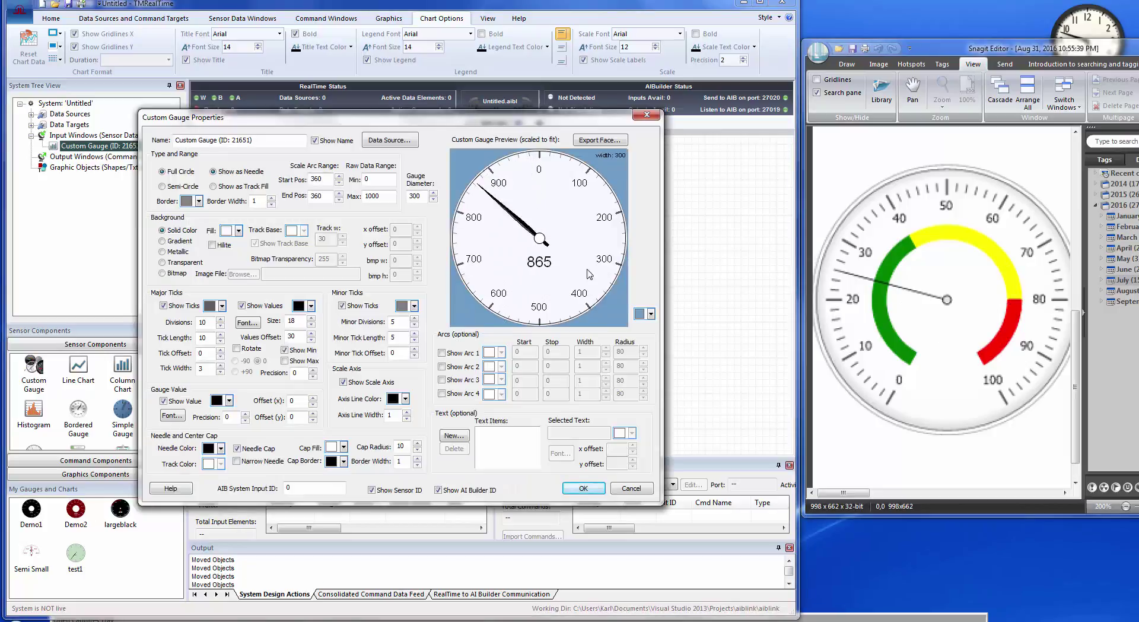
{"action": "left_click", "coordinate": [386, 196]}
{"action": "key", "text": "BackSpace"}
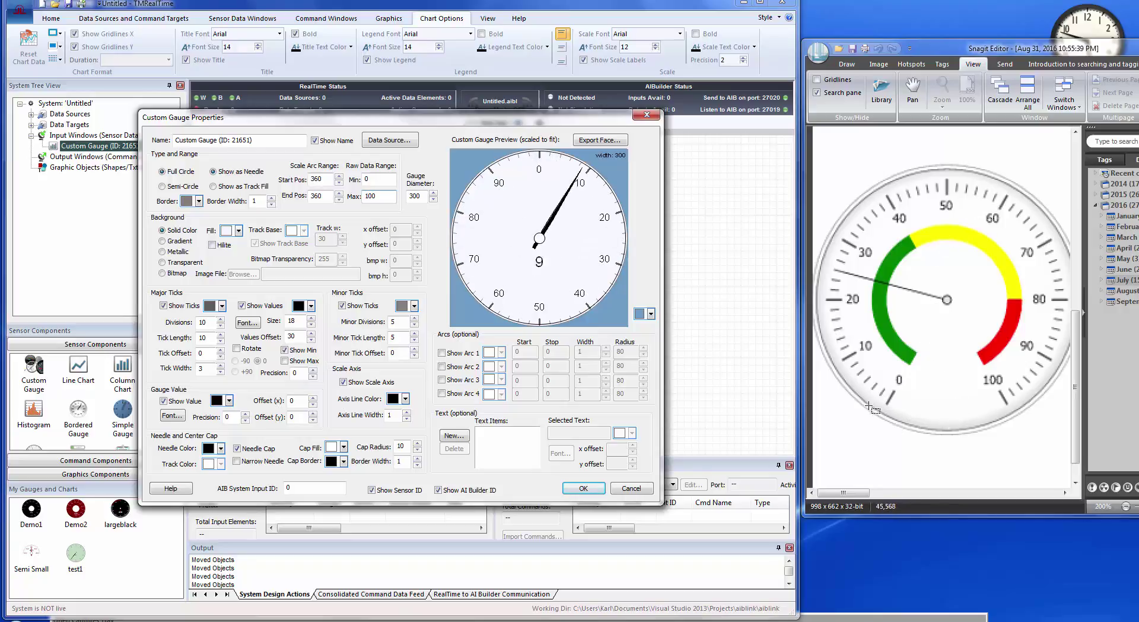
Step: Set the scale arc to start at 210 and end at 300
{"action": "left_click", "coordinate": [339, 183]}
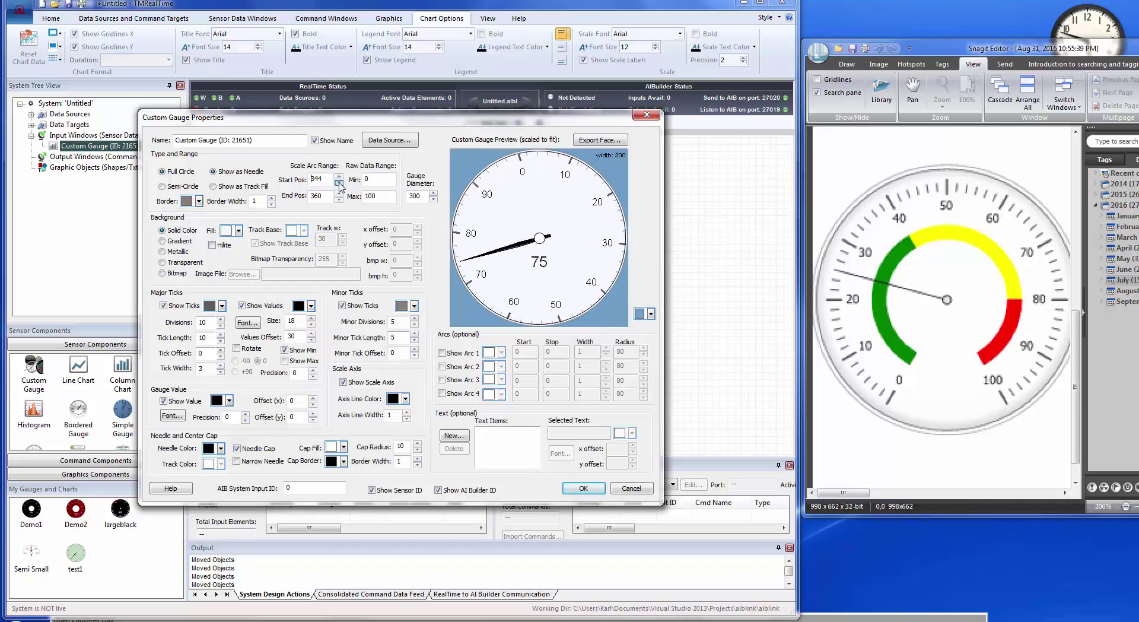
{"action": "left_click", "coordinate": [339, 182]}
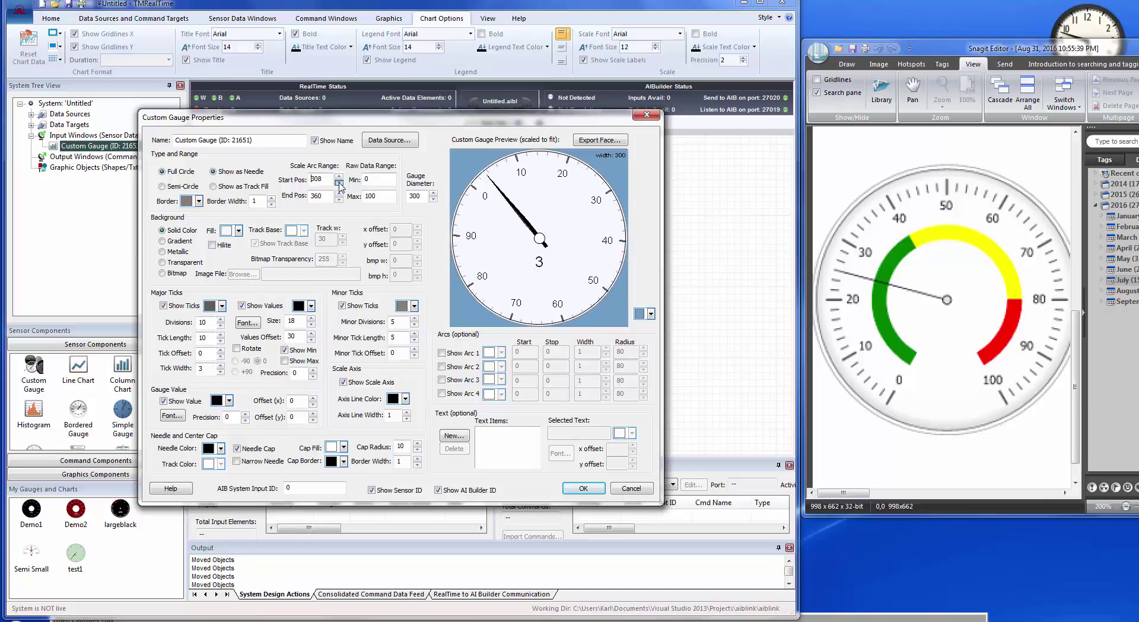
{"action": "left_click", "coordinate": [338, 183]}
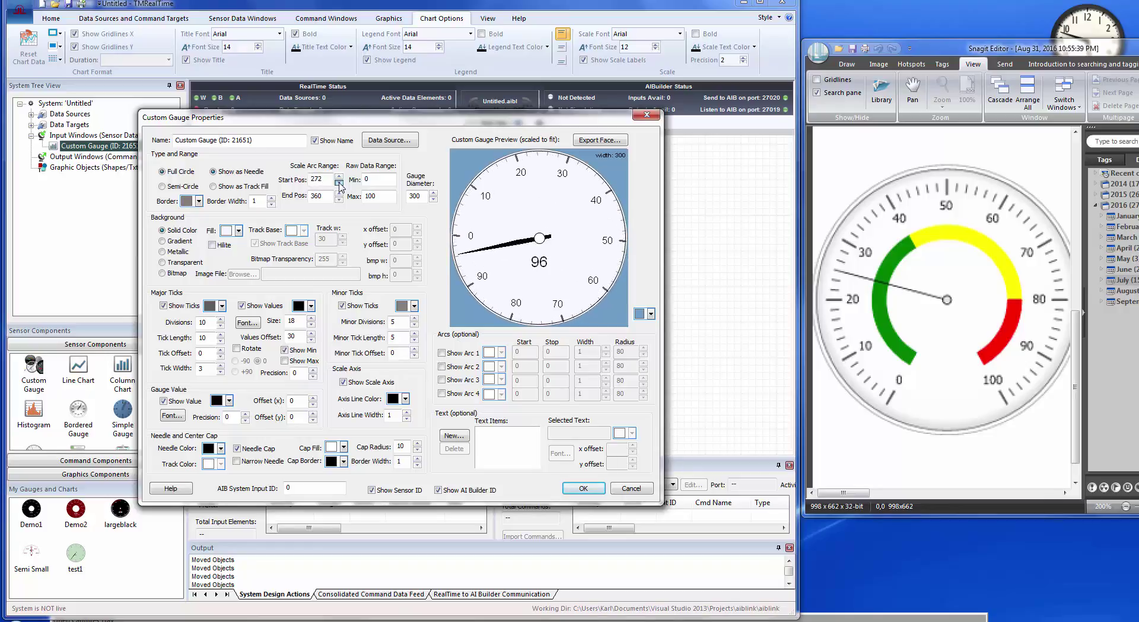
{"action": "left_click", "coordinate": [339, 183]}
{"action": "left_click", "coordinate": [339, 182]}
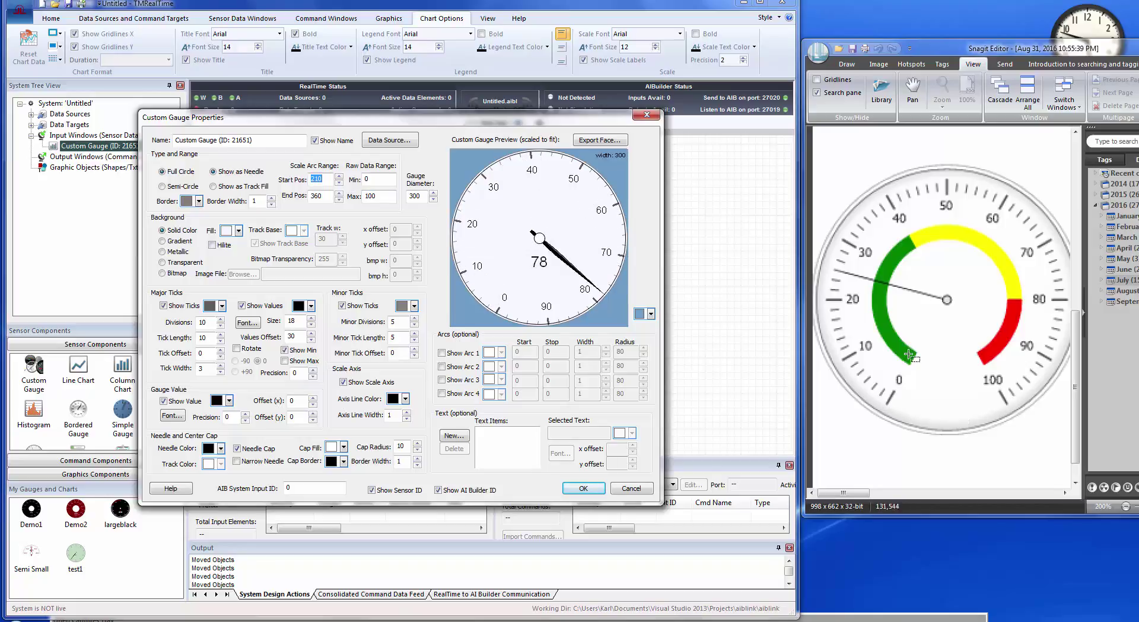
{"action": "left_click_drag", "start_coordinate": [339, 198], "coordinate": [340, 201]}
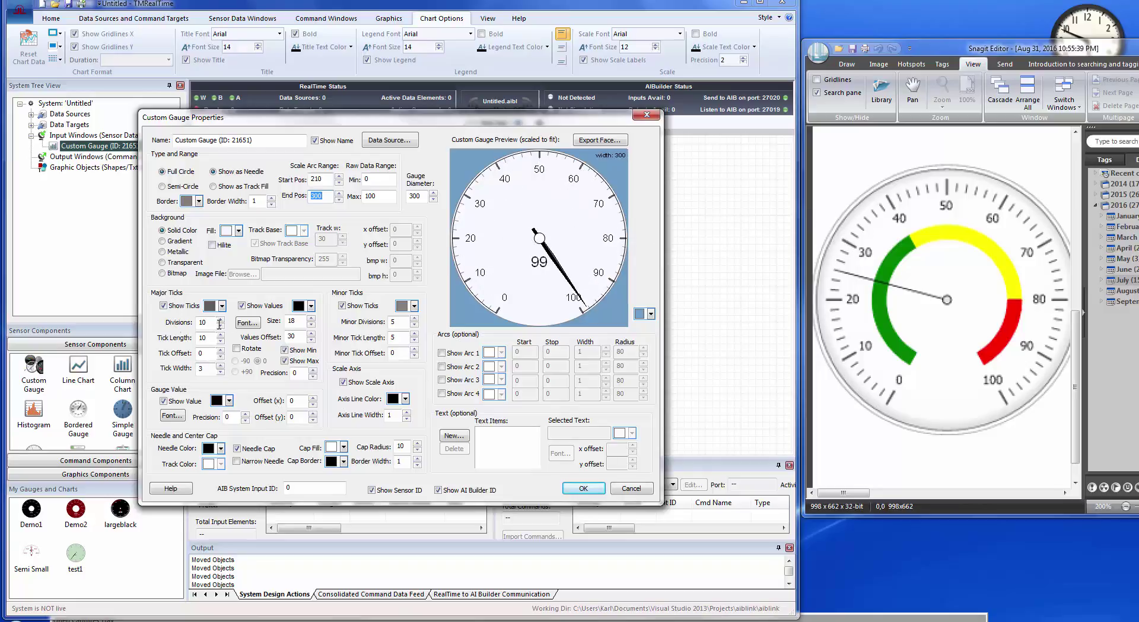
Step: Raise the major tick offset to 14 and hide the scale axis circle
{"action": "left_click", "coordinate": [221, 350]}
{"action": "left_click", "coordinate": [222, 351]}
{"action": "left_click", "coordinate": [222, 351]}
{"action": "left_click", "coordinate": [222, 351]}
{"action": "left_click", "coordinate": [222, 352]}
{"action": "left_click", "coordinate": [220, 350]}
{"action": "left_click", "coordinate": [221, 351]}
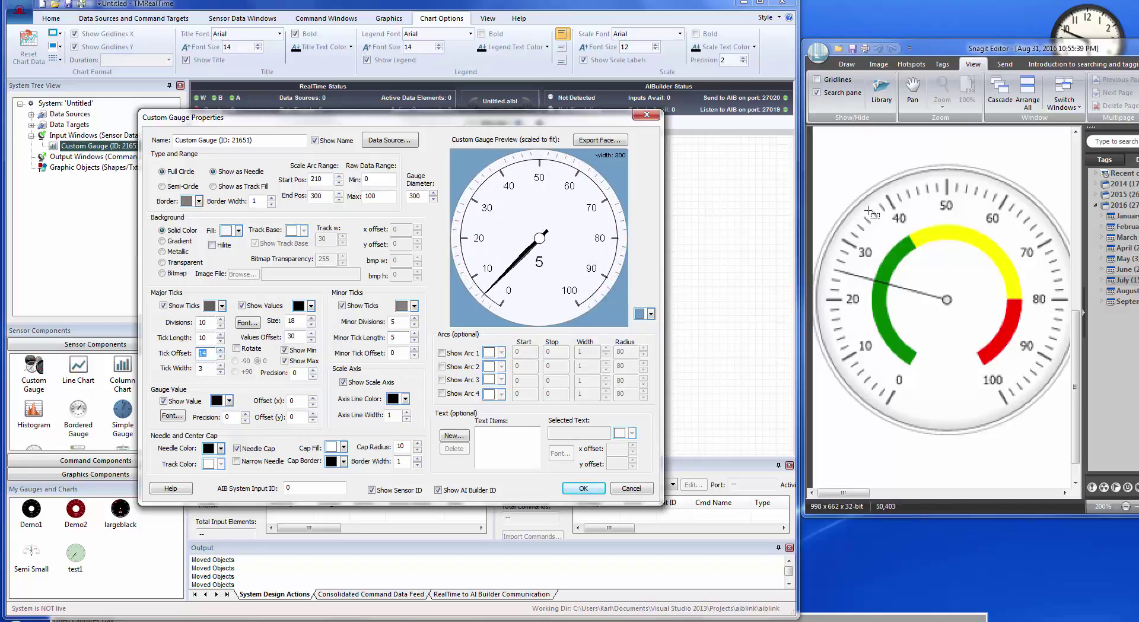
{"action": "left_click", "coordinate": [347, 383]}
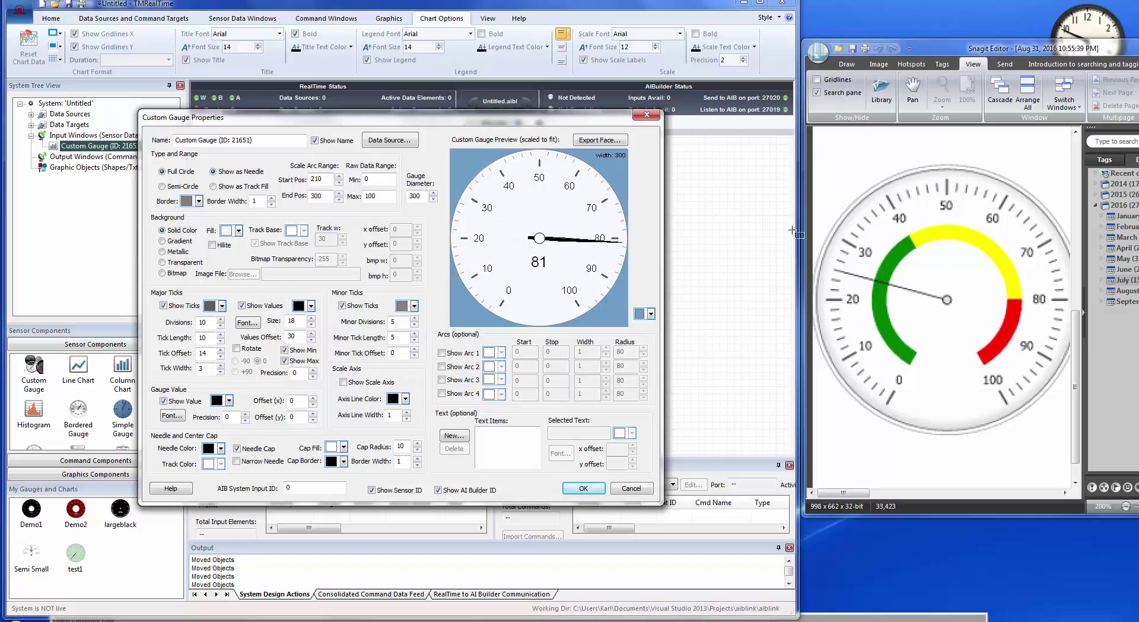
Step: Set 10 minor divisions, minor tick offset 16, and major tick length 15
{"action": "left_click", "coordinate": [416, 318]}
{"action": "left_click", "coordinate": [416, 318]}
{"action": "left_click", "coordinate": [415, 318]}
{"action": "left_click", "coordinate": [415, 318]}
{"action": "left_click", "coordinate": [415, 318]}
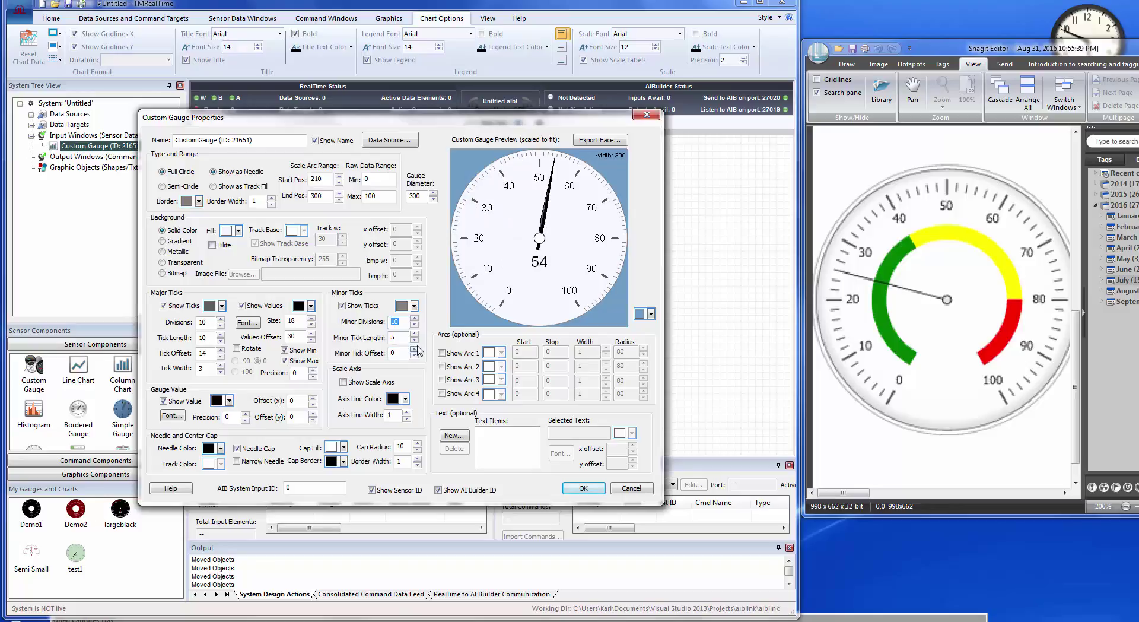
{"action": "left_click", "coordinate": [415, 350]}
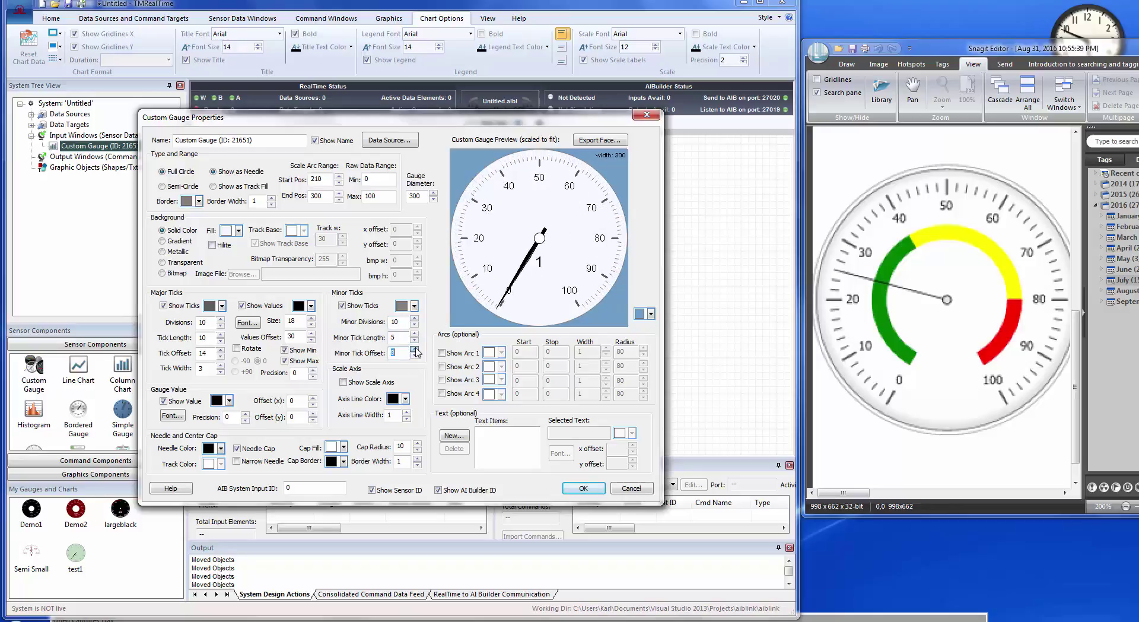
{"action": "left_click_drag", "start_coordinate": [415, 351], "coordinate": [415, 351]}
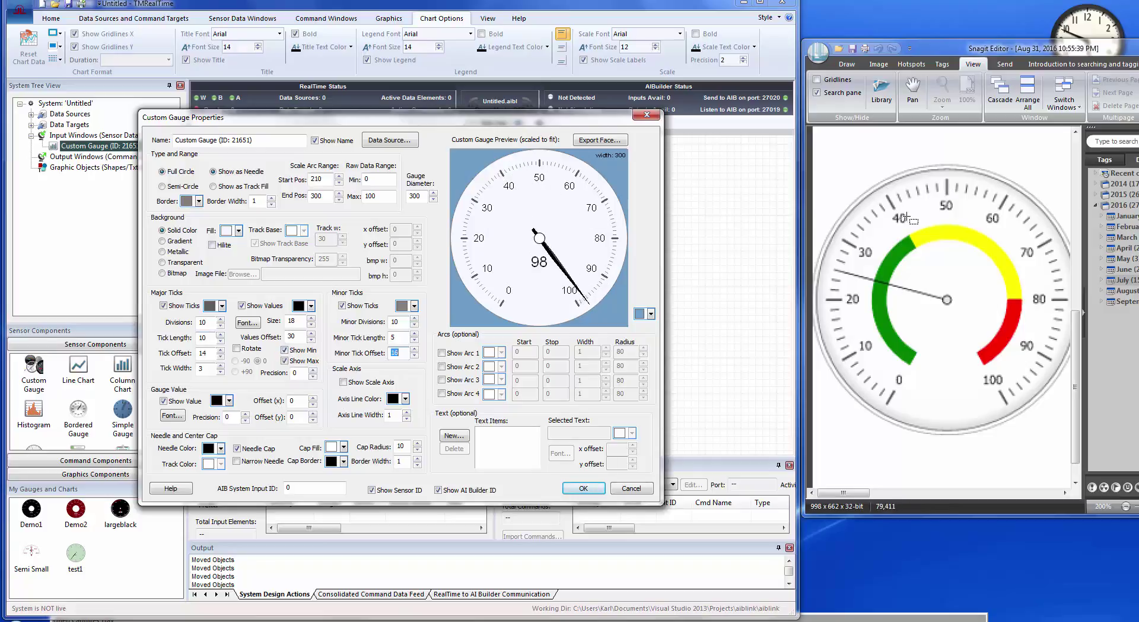
{"action": "left_click", "coordinate": [220, 334]}
{"action": "left_click", "coordinate": [220, 334]}
{"action": "left_click", "coordinate": [220, 334]}
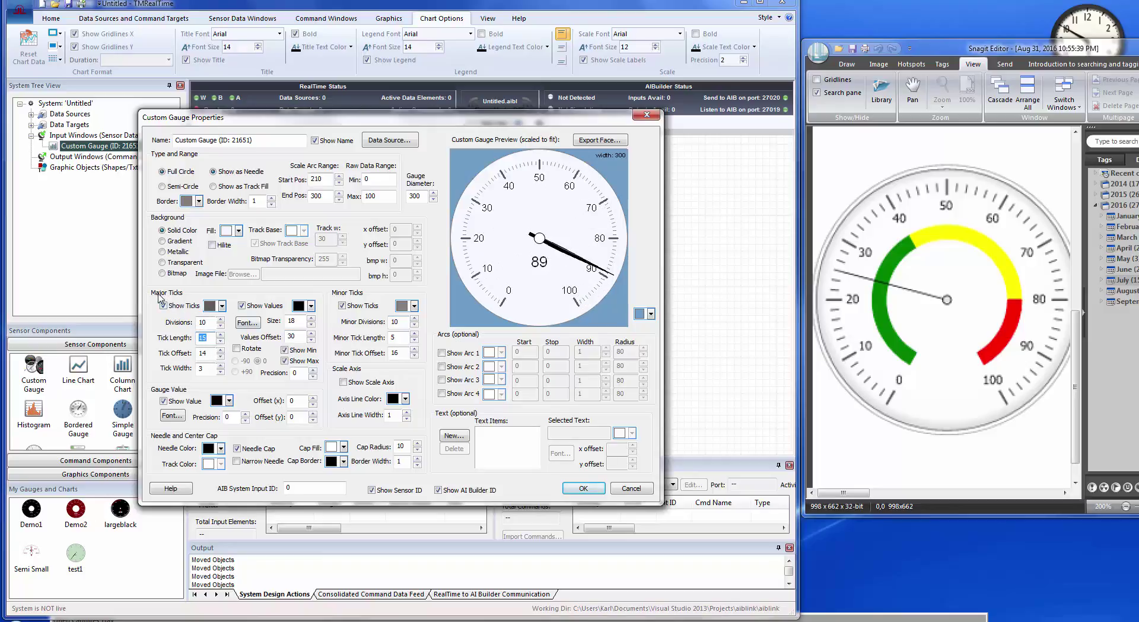
Step: Shrink the scale numbers to size 16, then try Narrow Bold at size 14 in the font dialog
{"action": "left_click", "coordinate": [250, 307]}
{"action": "left_click", "coordinate": [242, 305]}
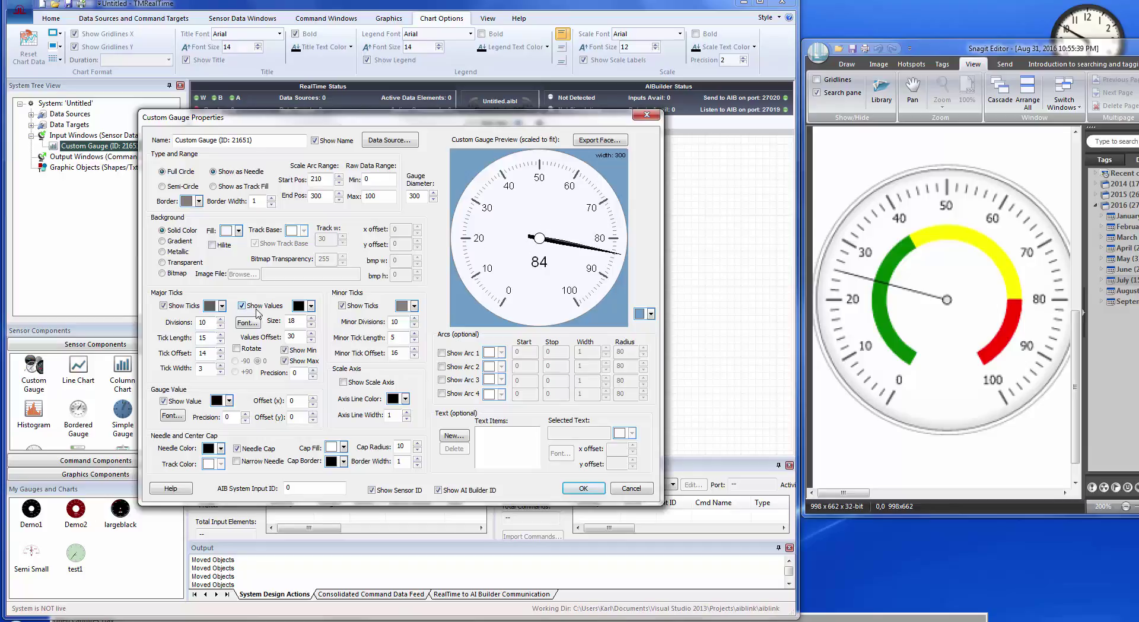
{"action": "left_click", "coordinate": [311, 325]}
{"action": "left_click", "coordinate": [310, 324]}
{"action": "left_click", "coordinate": [255, 323]}
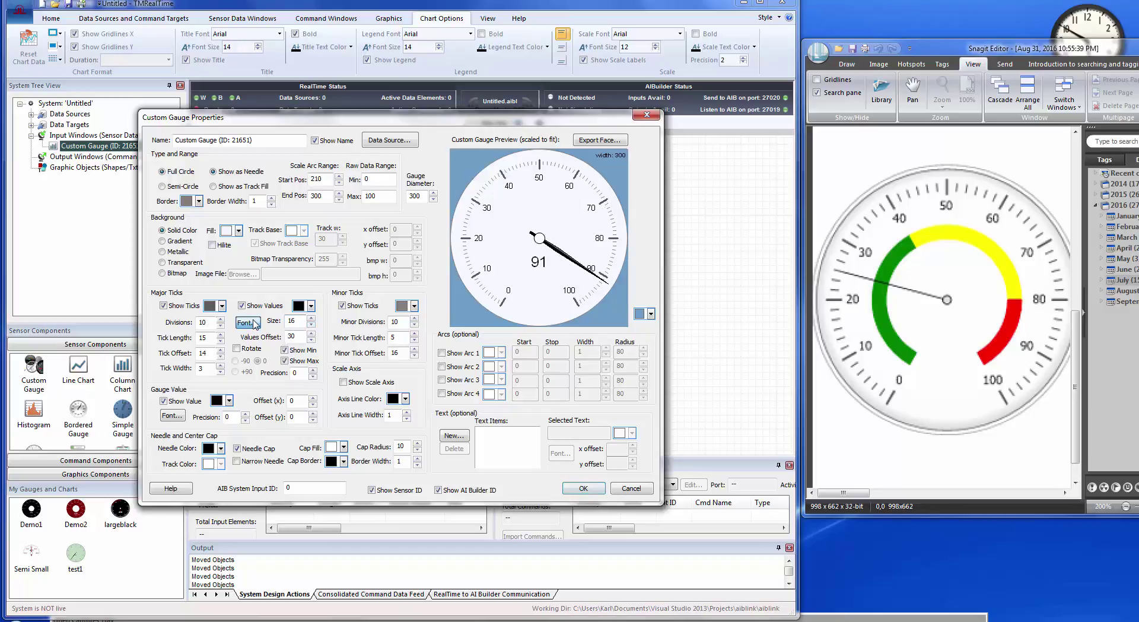
{"action": "left_click", "coordinate": [453, 268]}
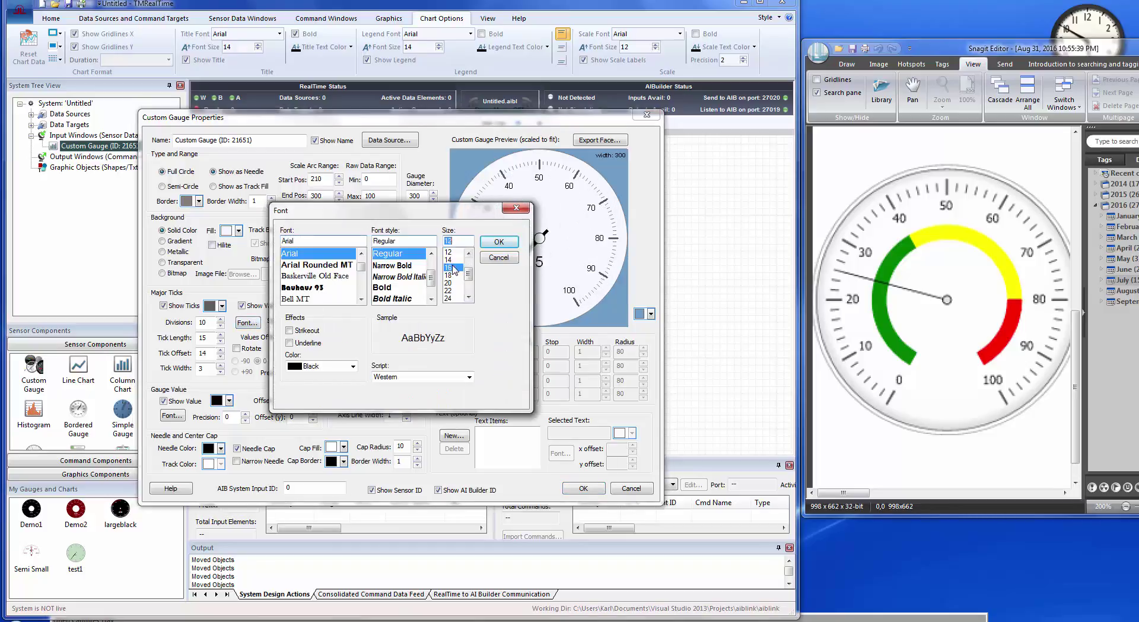
{"action": "left_click", "coordinate": [449, 260]}
{"action": "left_click", "coordinate": [392, 265]}
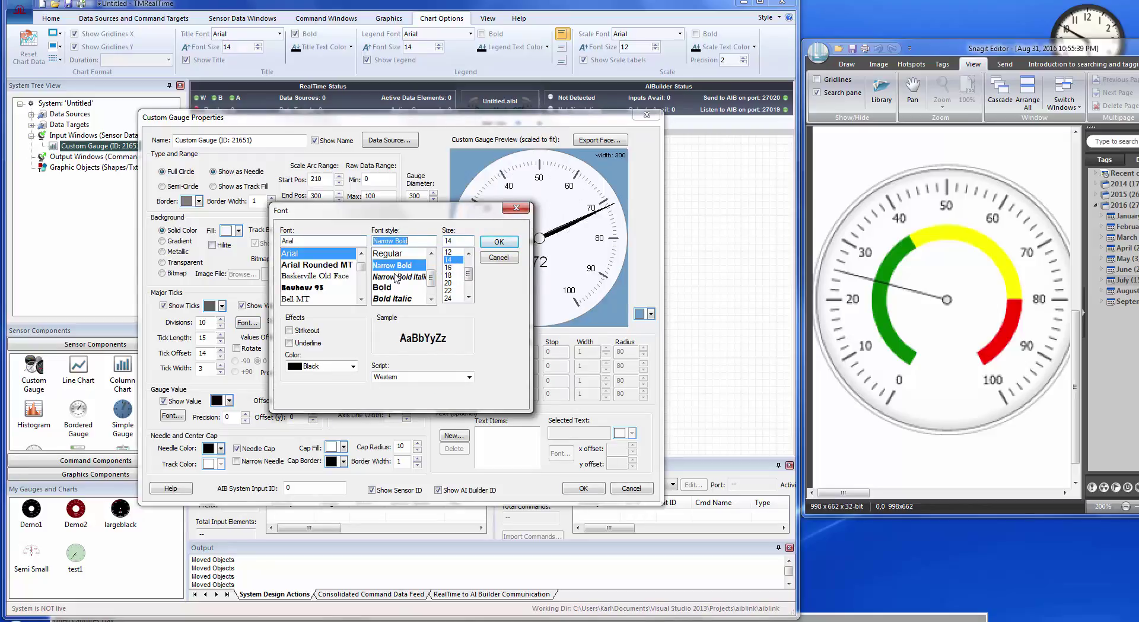
{"action": "left_click", "coordinate": [496, 242]}
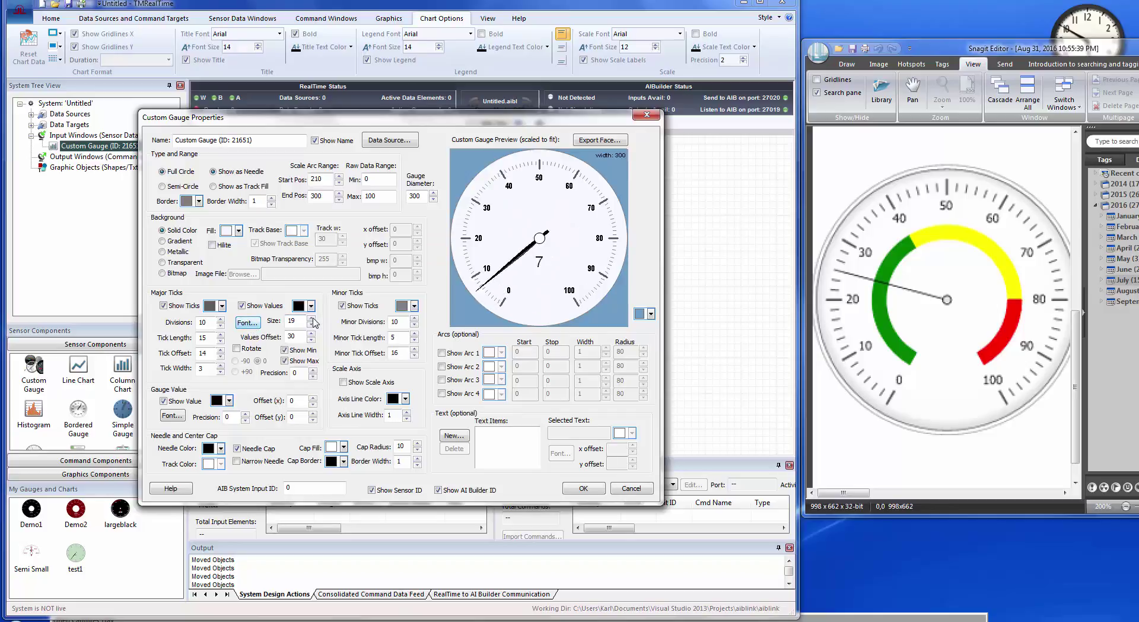
Step: Switch the scale numbers back to Regular weight and settle their size at 15
{"action": "left_click", "coordinate": [247, 322]}
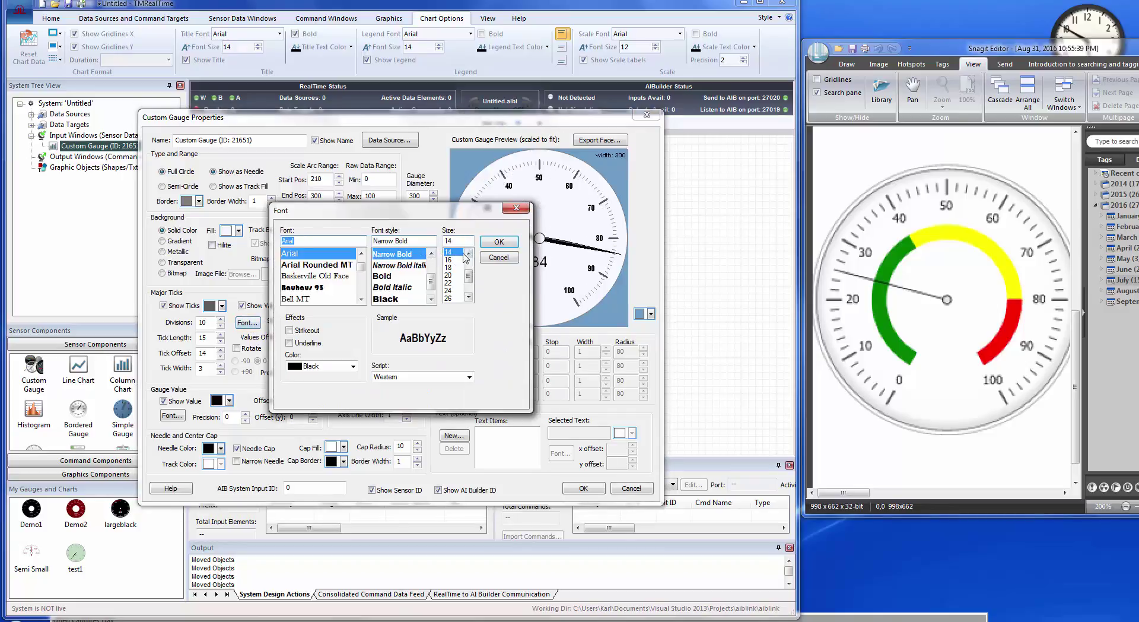
{"action": "left_click", "coordinate": [431, 254]}
{"action": "left_click", "coordinate": [431, 254]}
{"action": "left_click", "coordinate": [392, 265]}
{"action": "left_click", "coordinate": [448, 260]}
{"action": "left_click", "coordinate": [499, 242]}
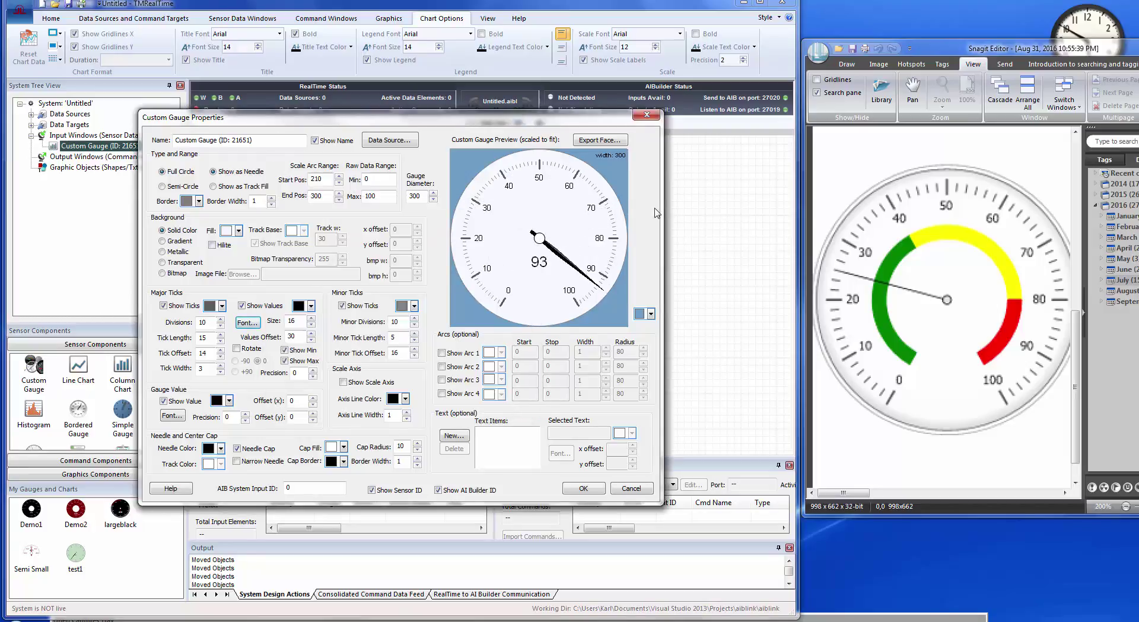
{"action": "left_click", "coordinate": [310, 324]}
{"action": "left_click", "coordinate": [311, 325]}
{"action": "key", "text": "Up"}
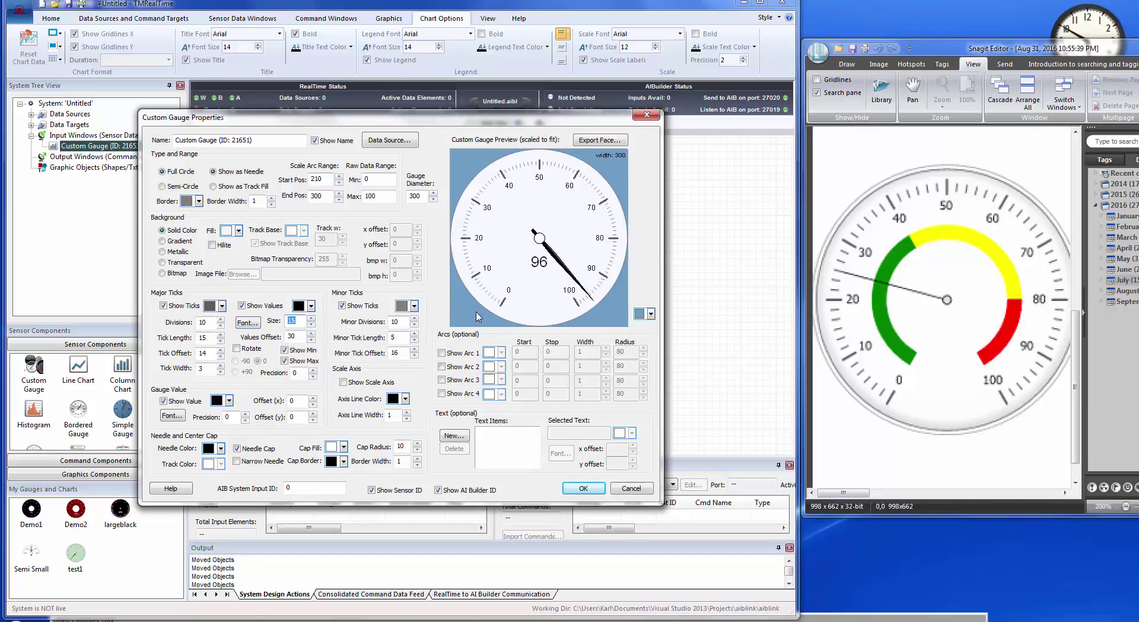